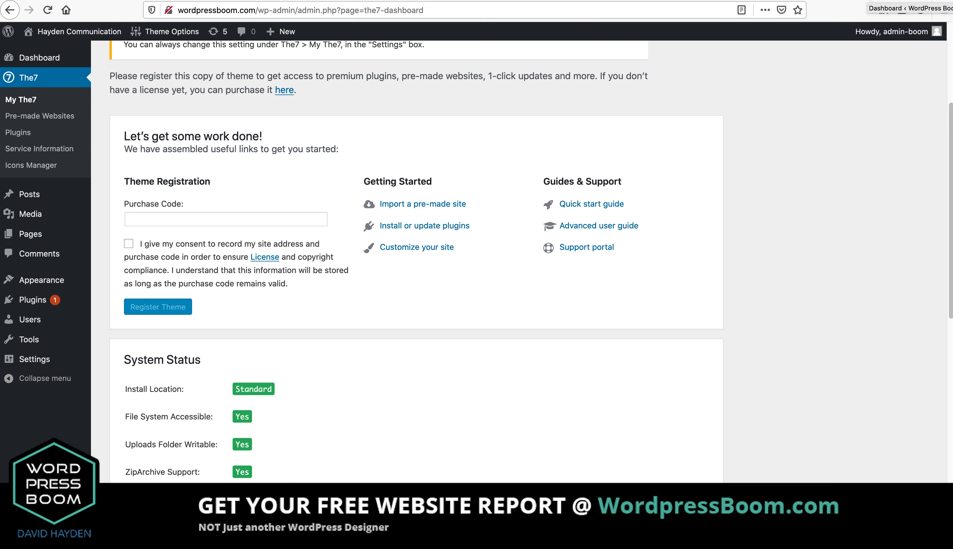
Step: On the old site, open The7 > My The7 to view its registered purchase code
left_click(868, 0)
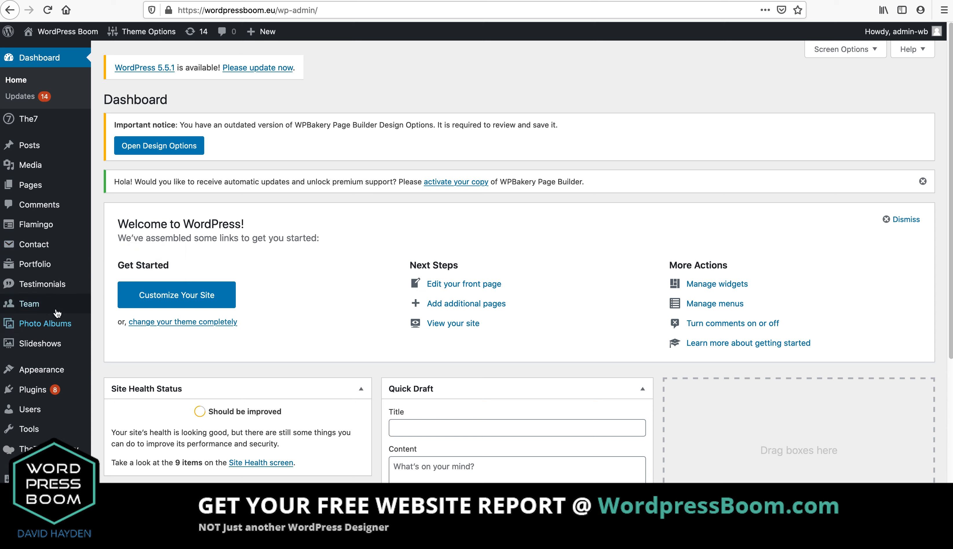
mouse_move(66, 370)
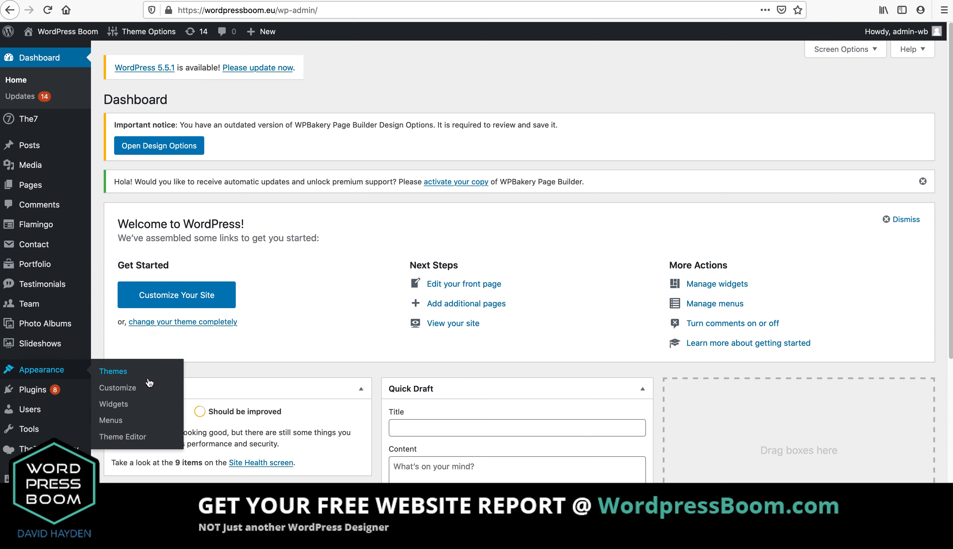
mouse_move(72, 119)
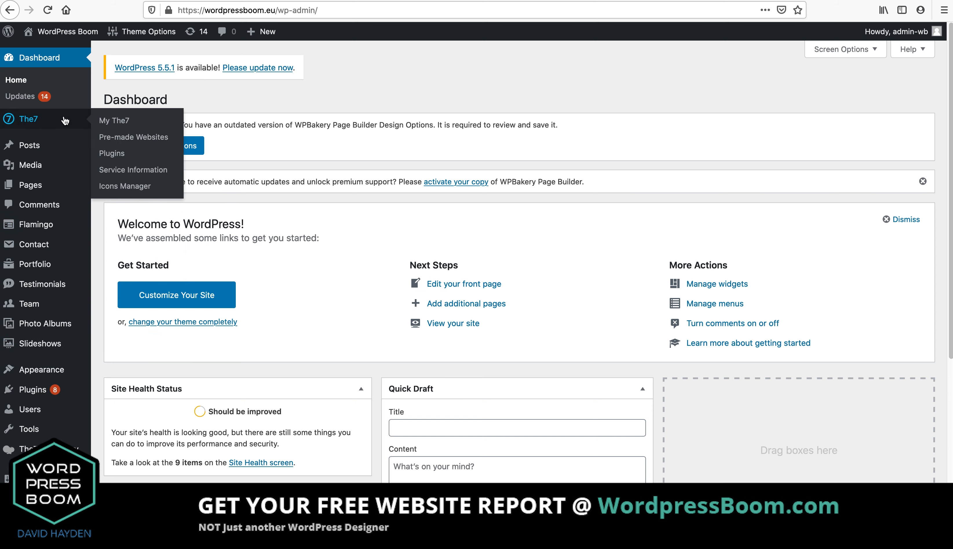
left_click(125, 124)
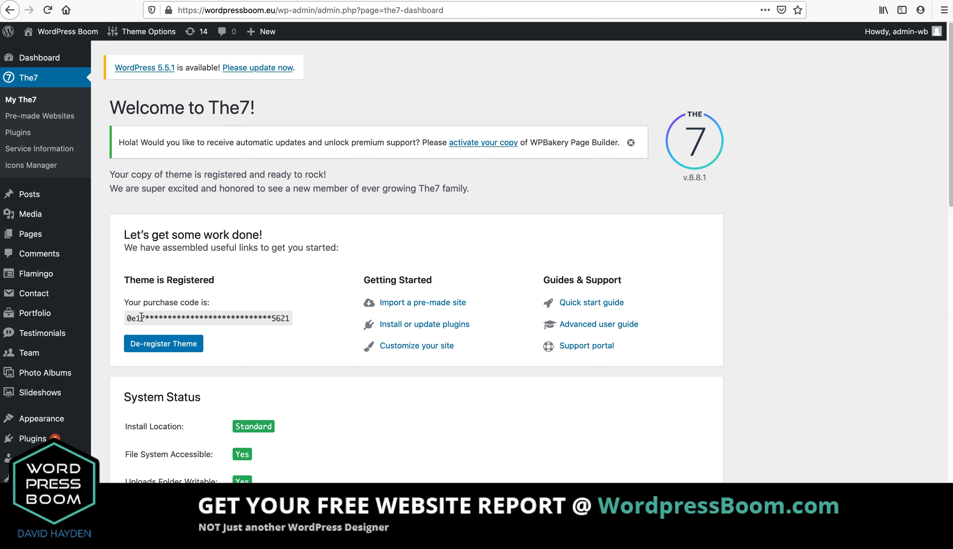
Step: Select the old site's registered The7 purchase code to copy it
left_click_drag(147, 317, 127, 320)
left_click(132, 324)
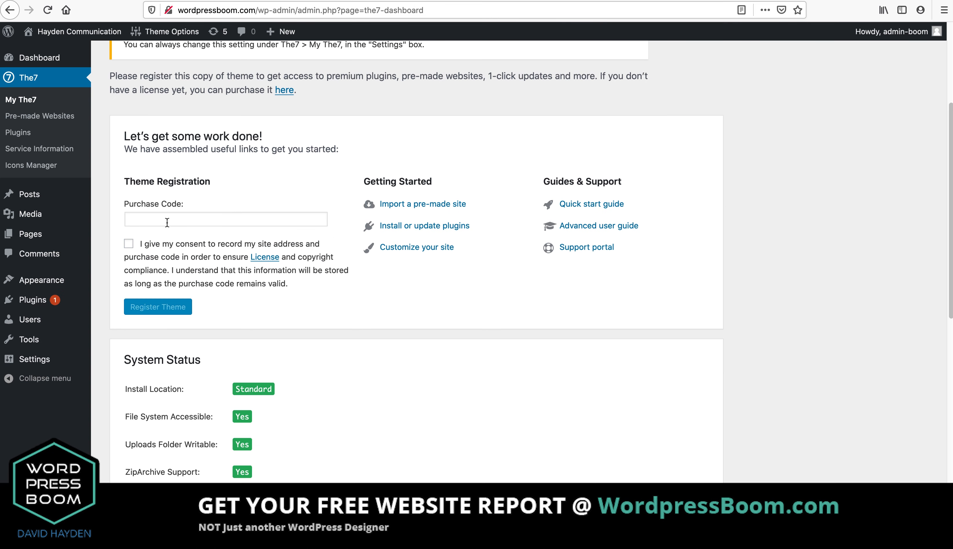
Step: Paste the purchase code on the new site, give consent, and submit Register Theme, which is rejected as in use
left_click(163, 218)
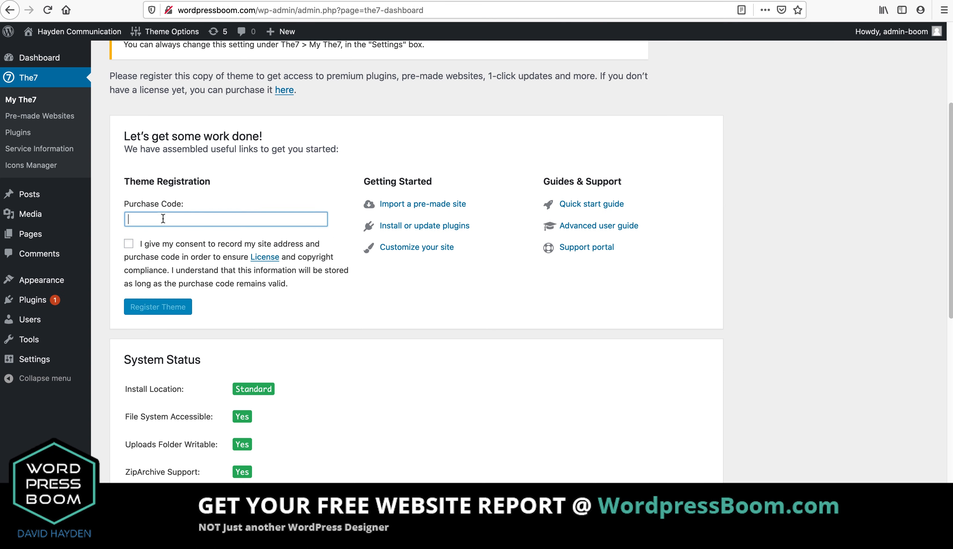
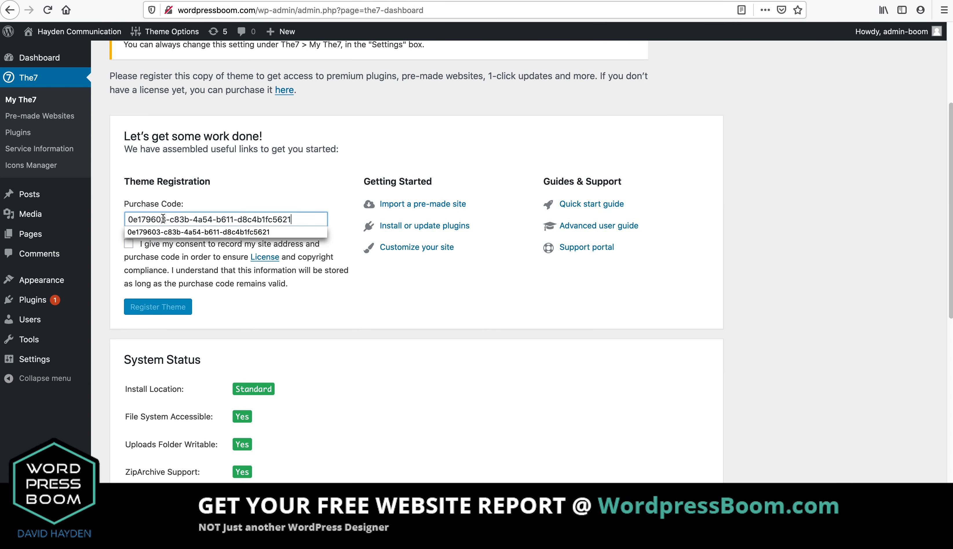
left_click(227, 233)
left_click(129, 243)
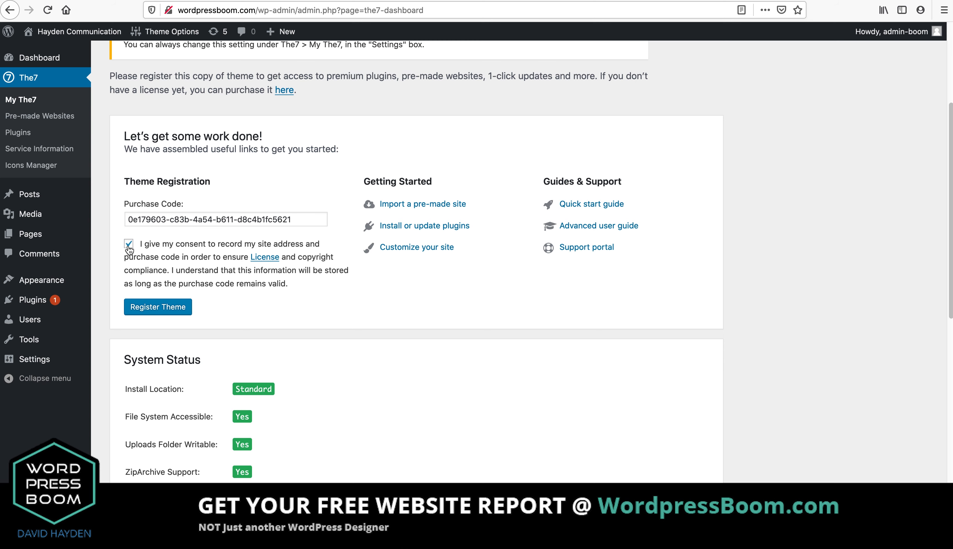
left_click(169, 316)
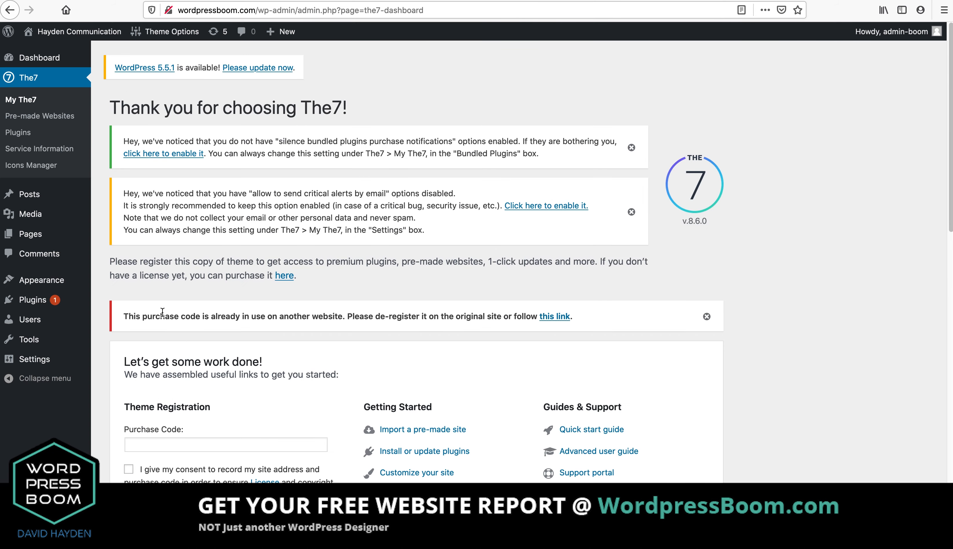
scroll(253, 345, "down", 3)
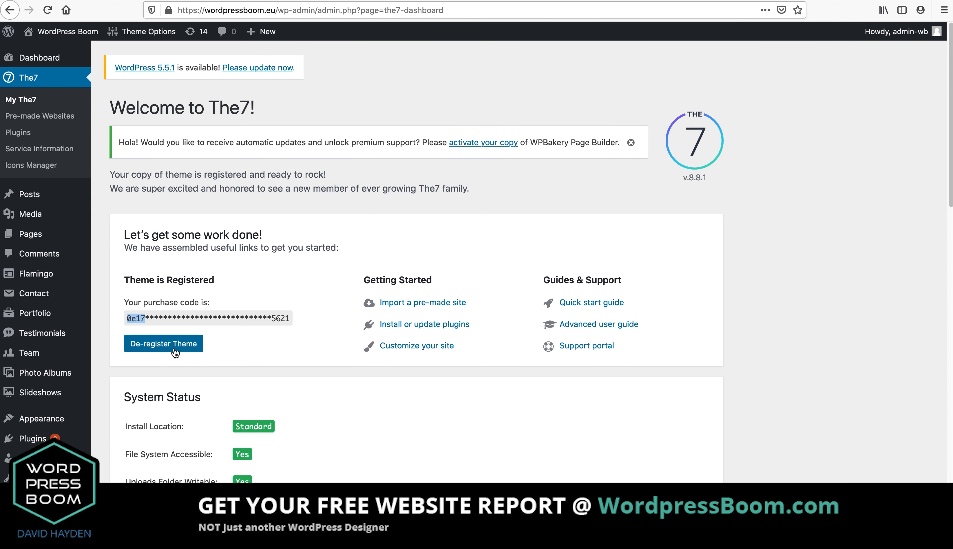
Step: De-register The7 on the old site, then register the new site with the pasted purchase code
left_click(173, 348)
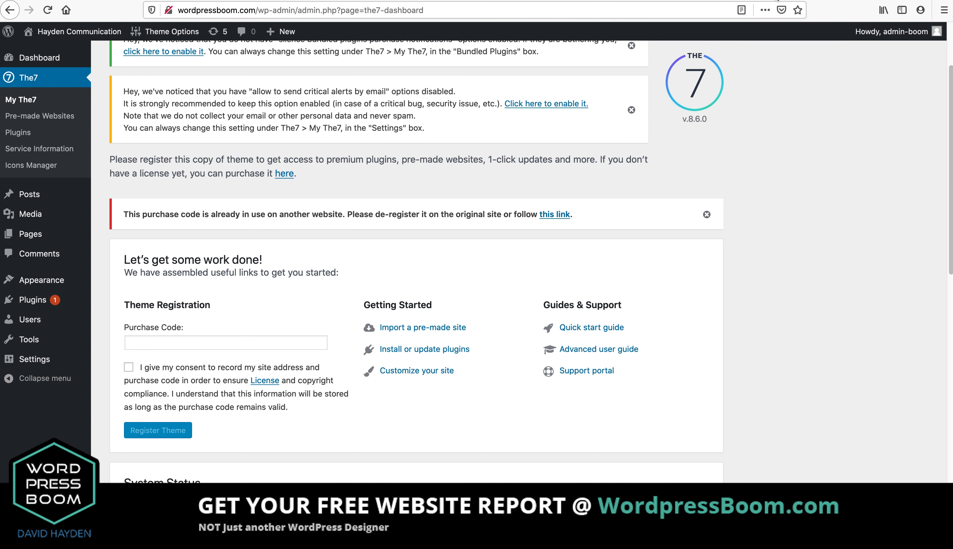
left_click(144, 342)
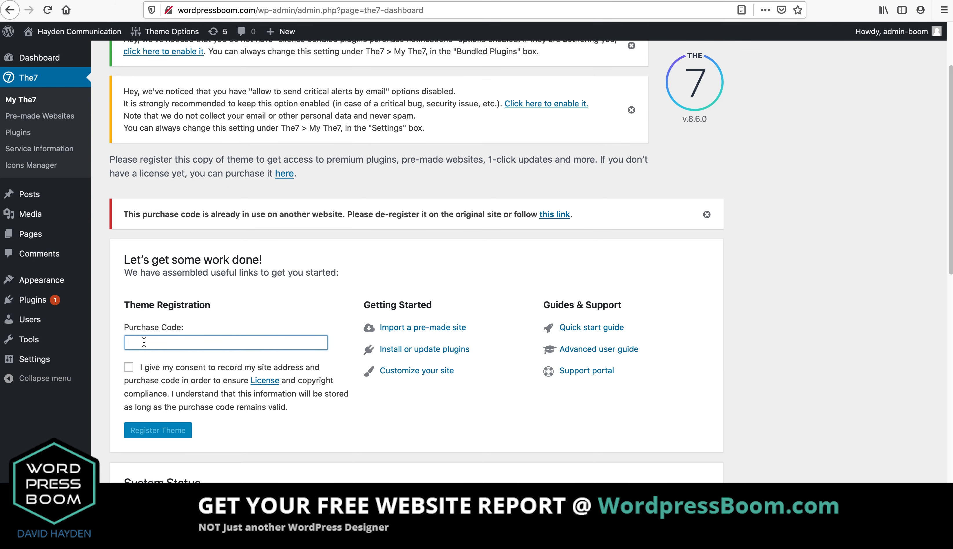
left_click(155, 356)
left_click(128, 367)
left_click(151, 435)
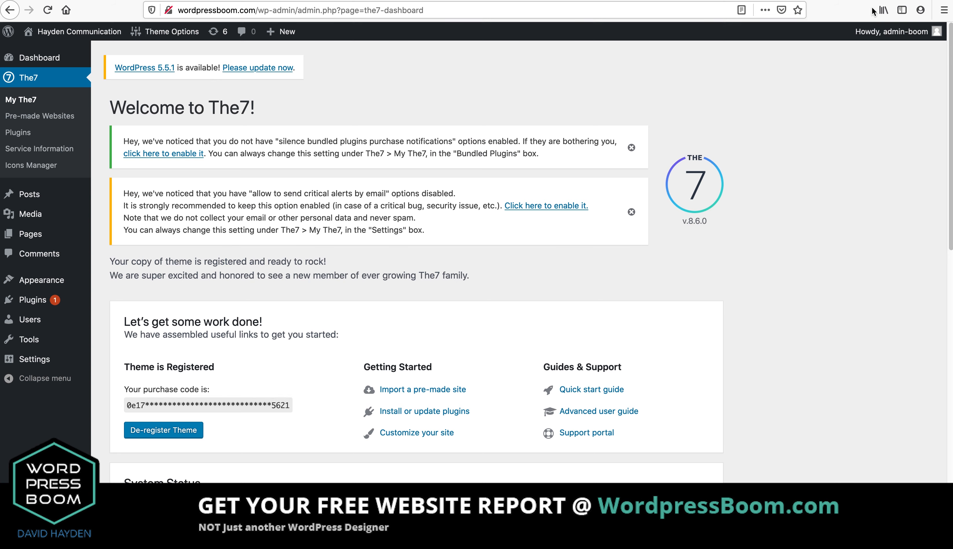
Step: Open the new site's The7 Plugins list and review the bundled plugins, marking Contact Form 7
left_click(23, 134)
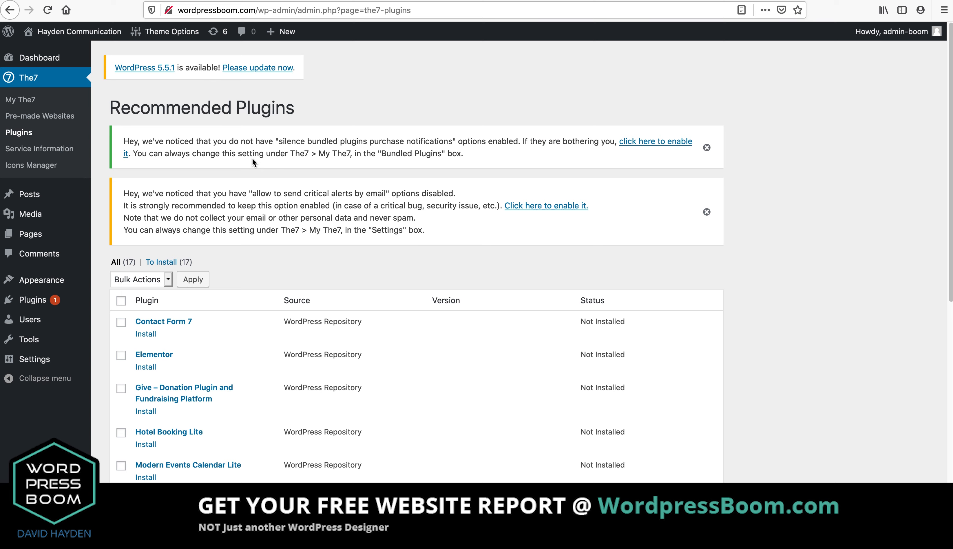
scroll(692, 254, "down", 5)
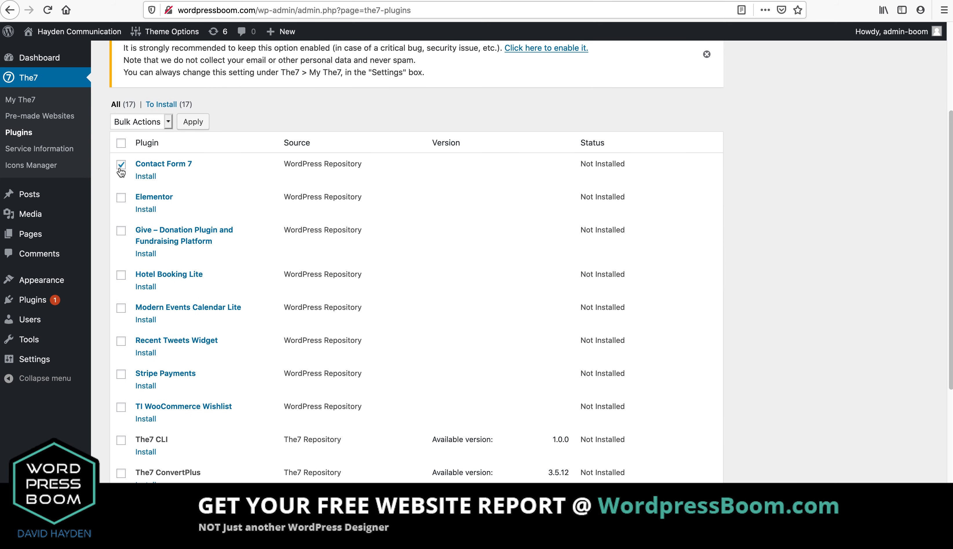
scroll(222, 191, "down", 2)
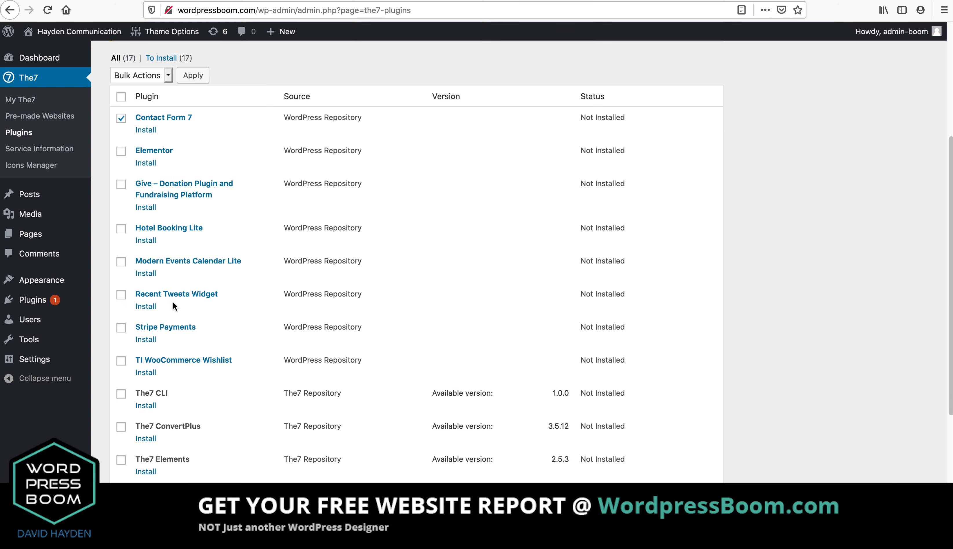
scroll(173, 301, "down", 2)
scroll(174, 306, "down", 6)
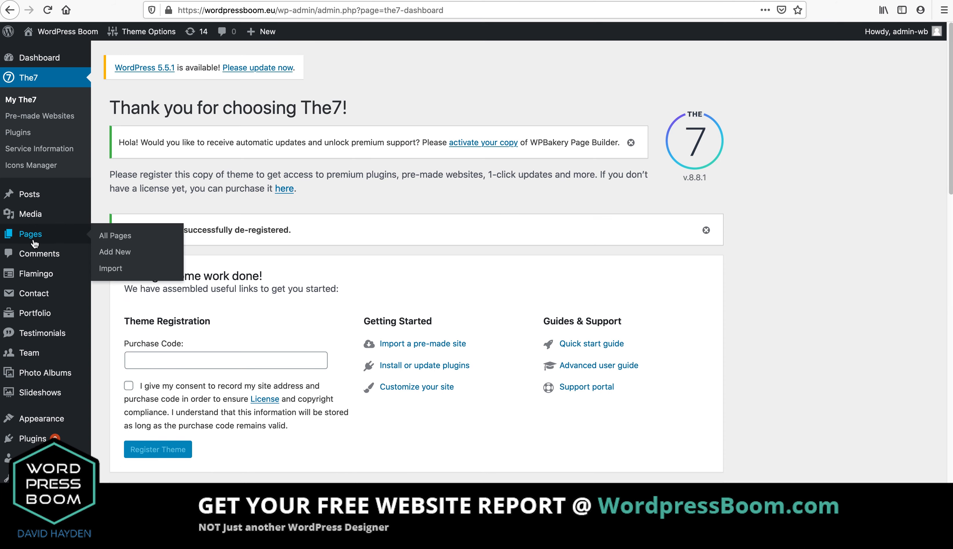
Step: Open the old site's Installed Plugins list to review which plugins it uses
mouse_move(35, 373)
scroll(34, 373, "down", 2)
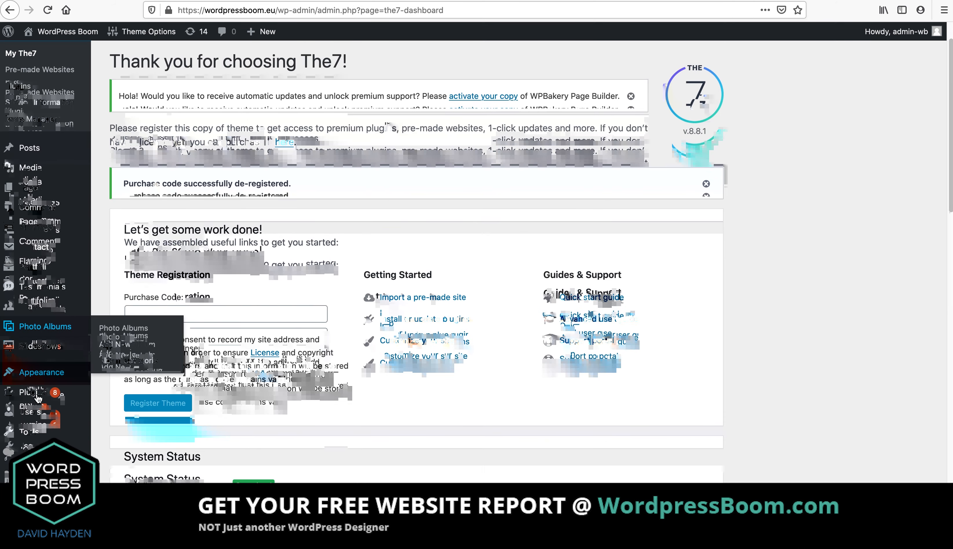
mouse_move(32, 392)
left_click(130, 395)
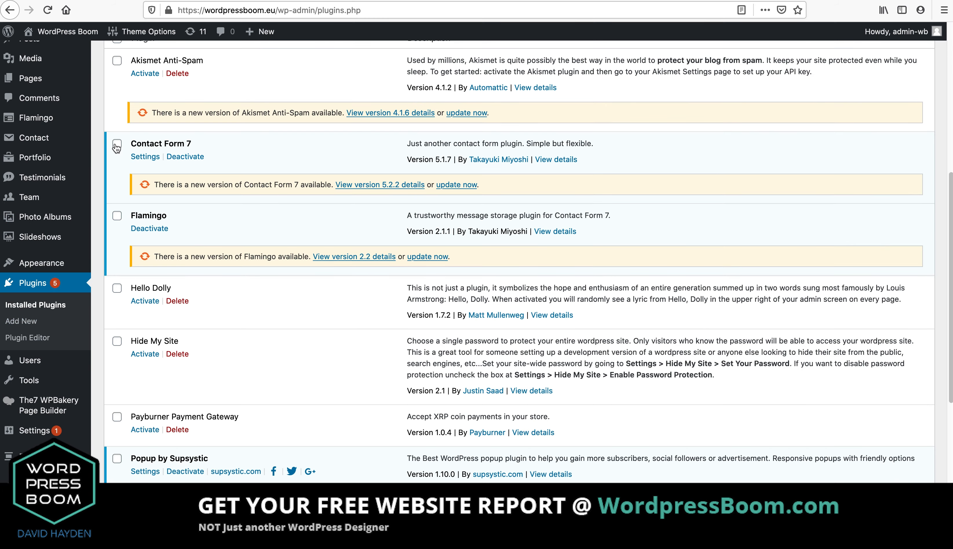
scroll(260, 226, "down", 6)
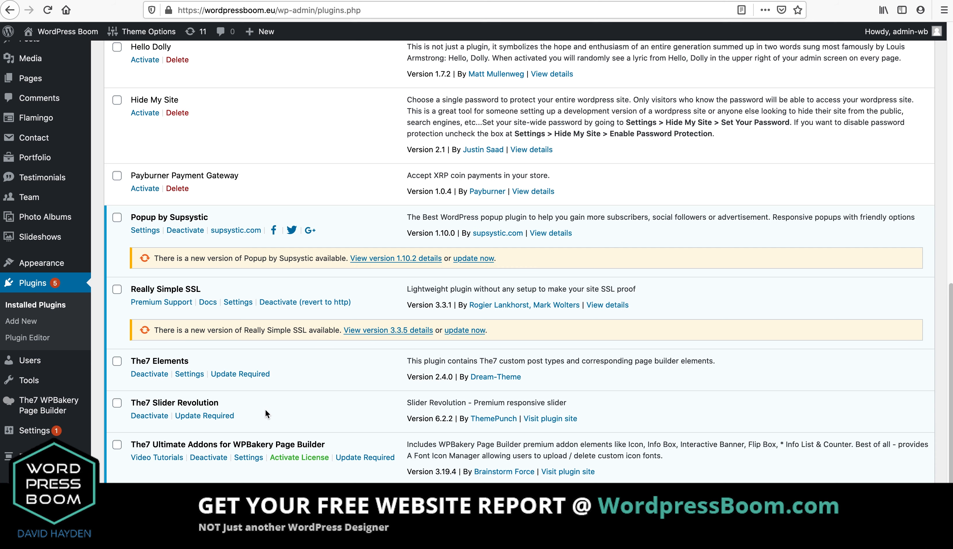
scroll(157, 445, "down", 3)
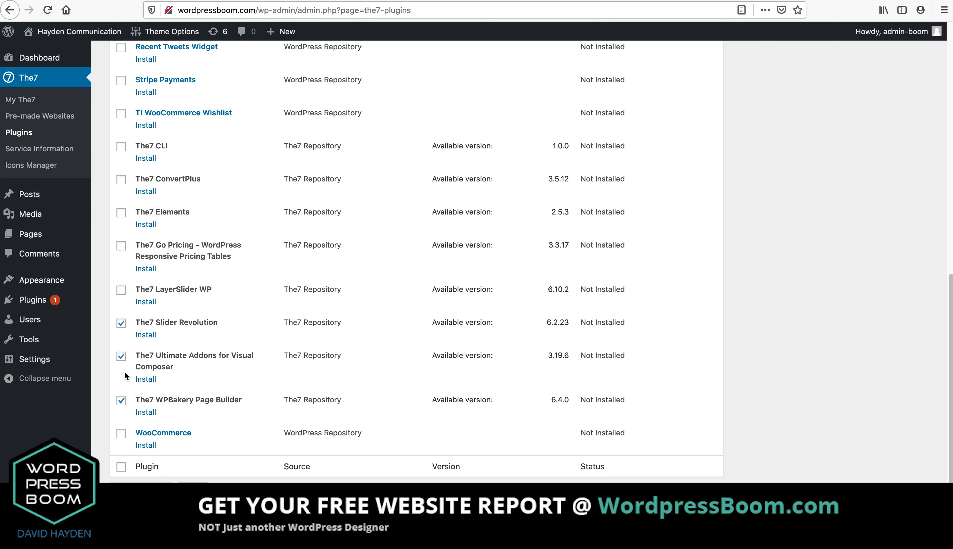
Step: Also mark The7 Elements and bulk-install all checked bundled plugins
left_click(122, 213)
scroll(177, 353, "up", 10)
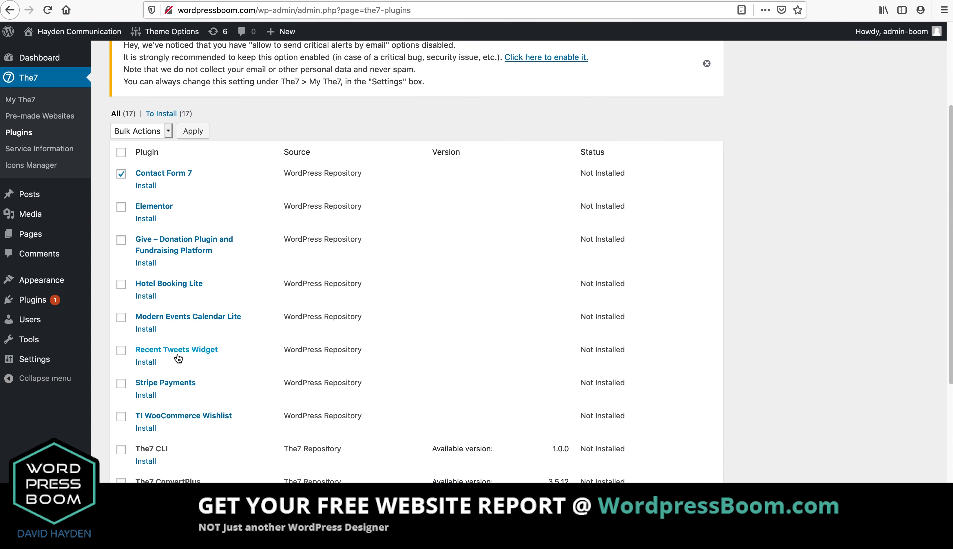
scroll(178, 358, "down", 9)
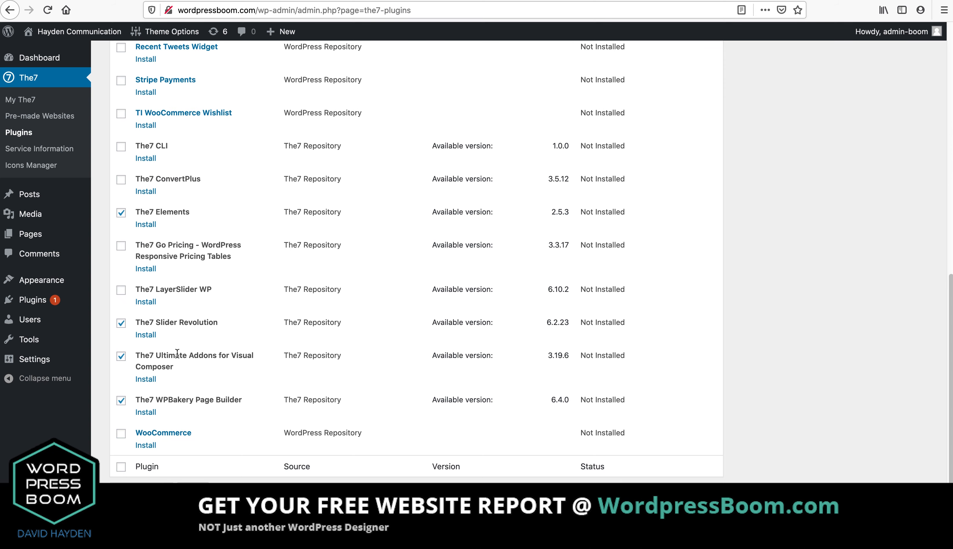
scroll(177, 353, "up", 10)
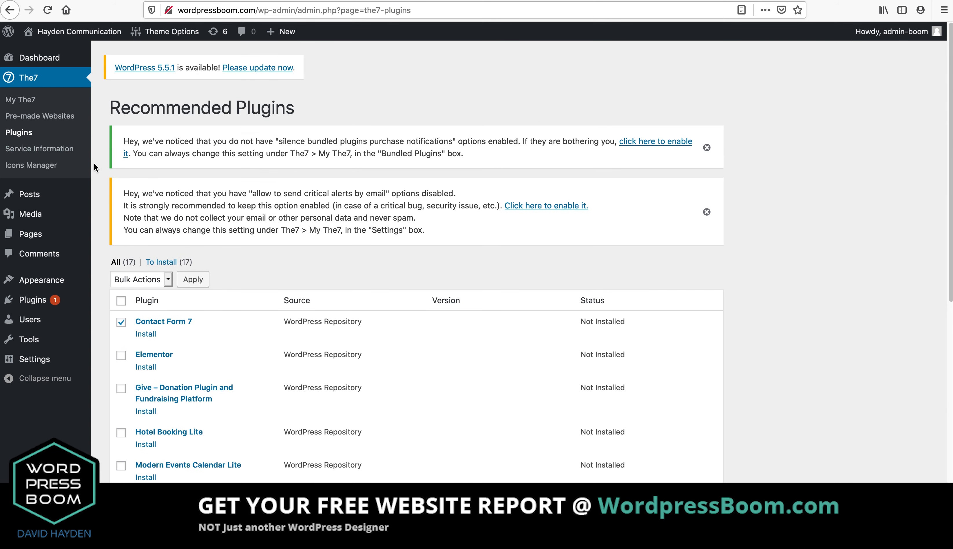
scroll(318, 303, "down", 2)
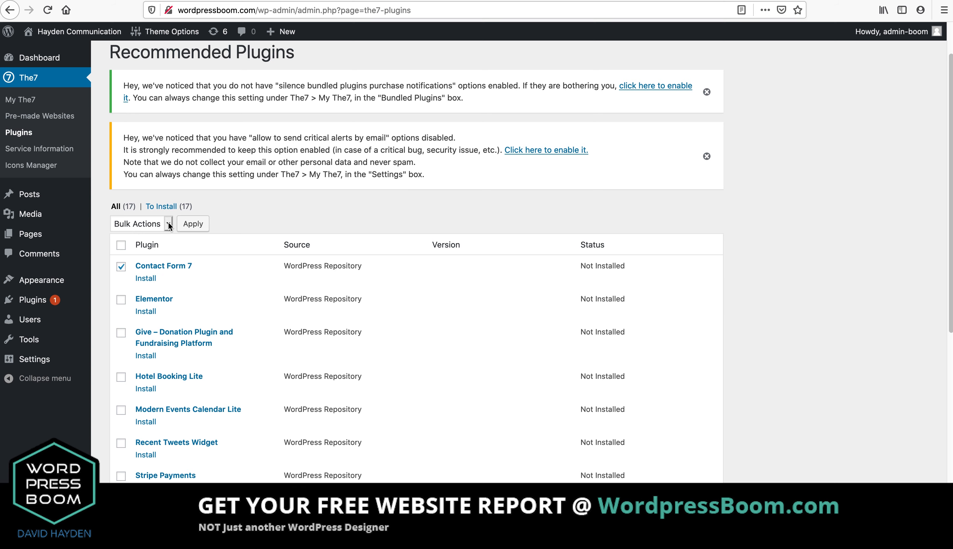
left_click(166, 223)
left_click(161, 233)
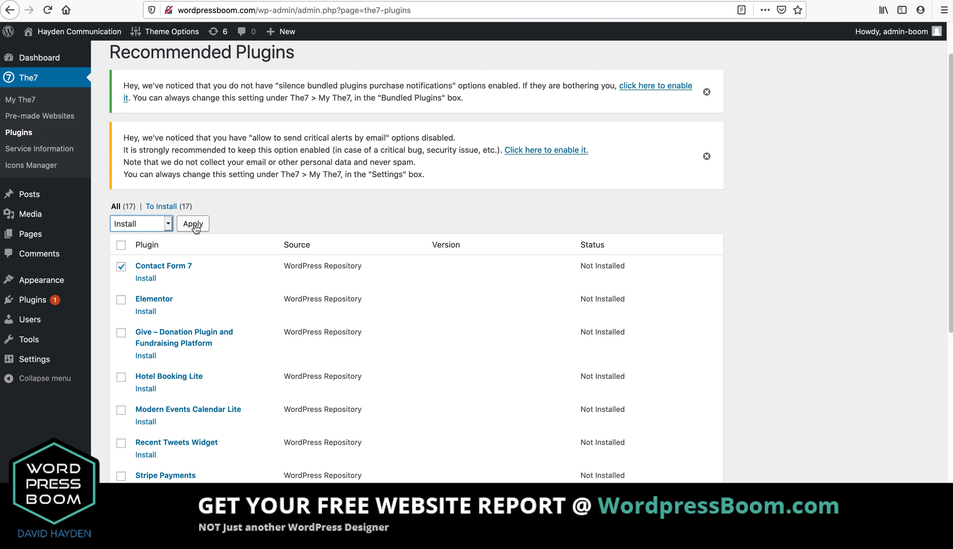
left_click(194, 223)
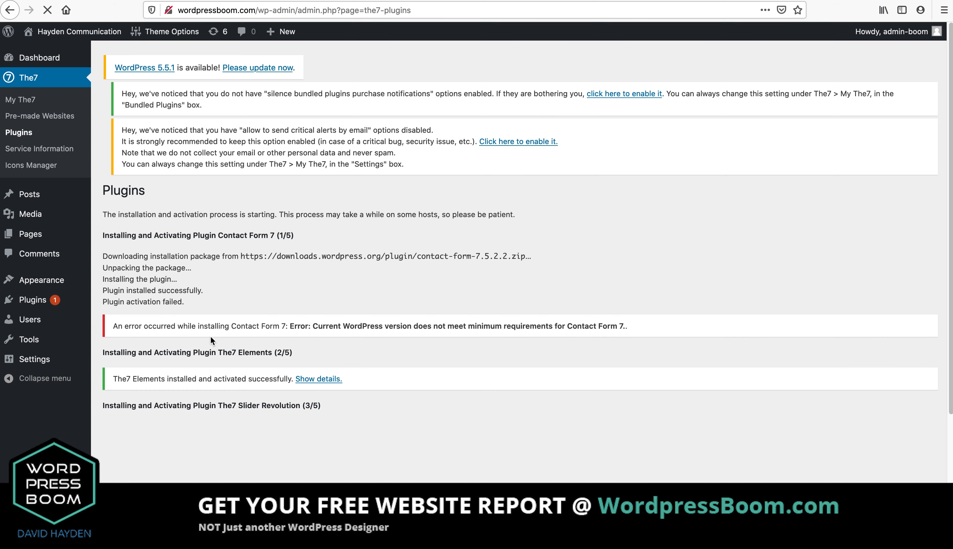
Step: Review the install log and start updating WordPress to version 5.5.1
scroll(388, 286, "down", 5)
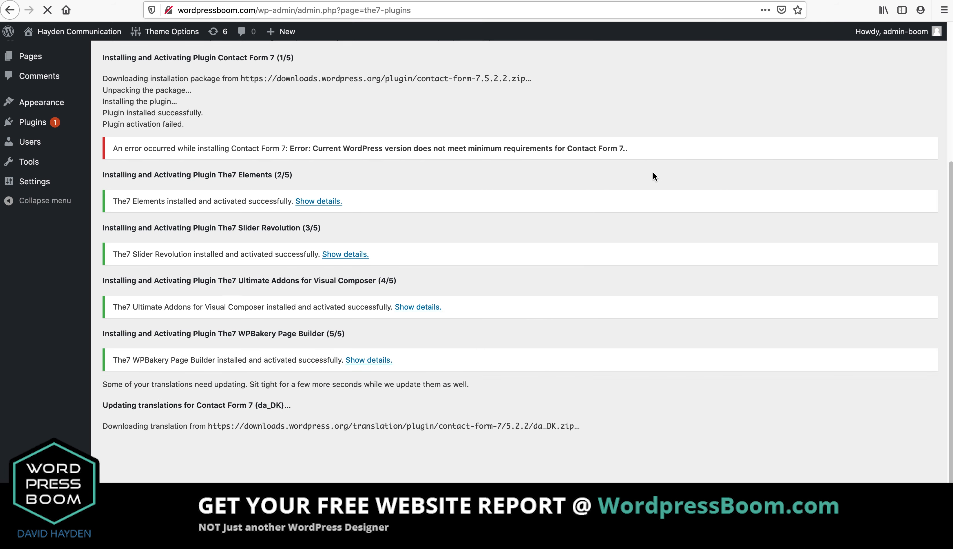
scroll(654, 172, "up", 5)
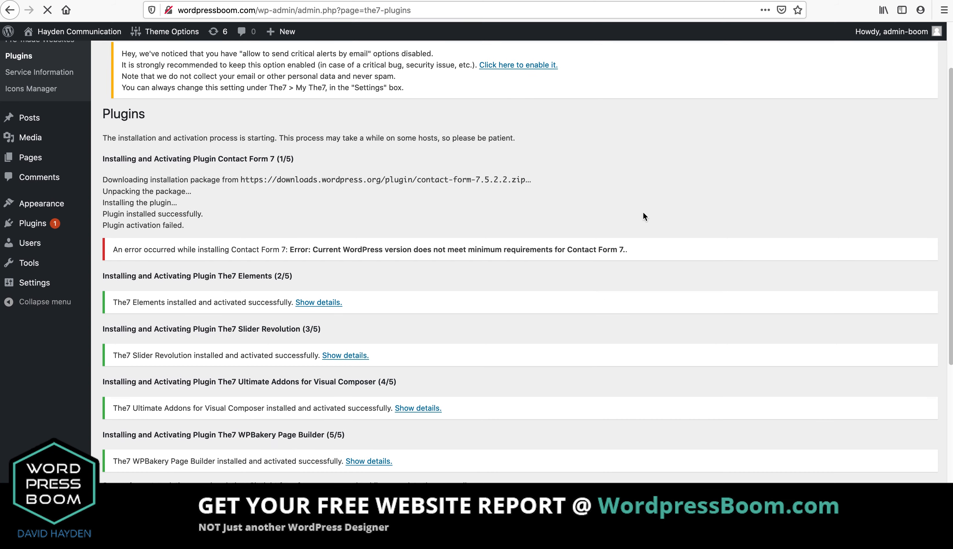
scroll(643, 211, "up", 3)
left_click(263, 68)
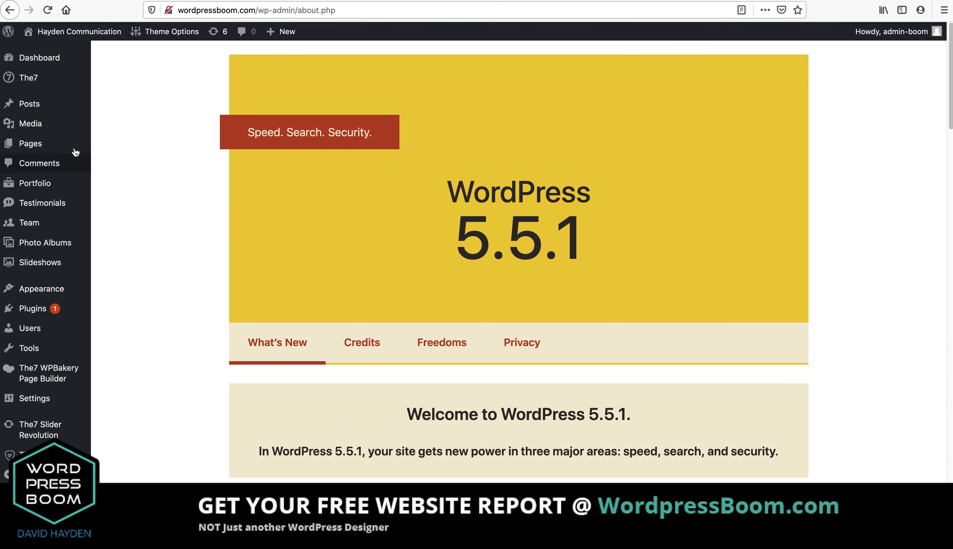
Step: Preview the new site's front end, then return to the old site's admin
mouse_move(63, 35)
left_click(55, 59)
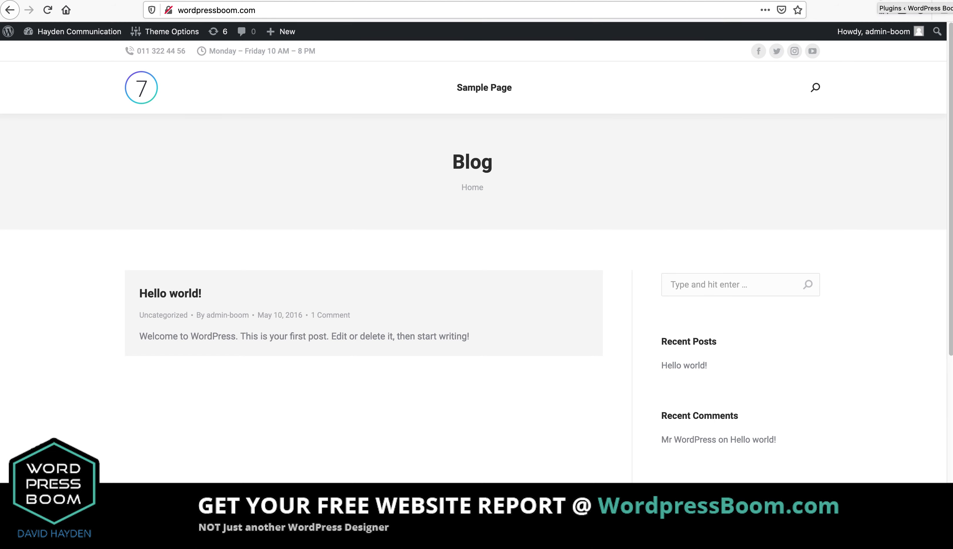
left_click(880, 0)
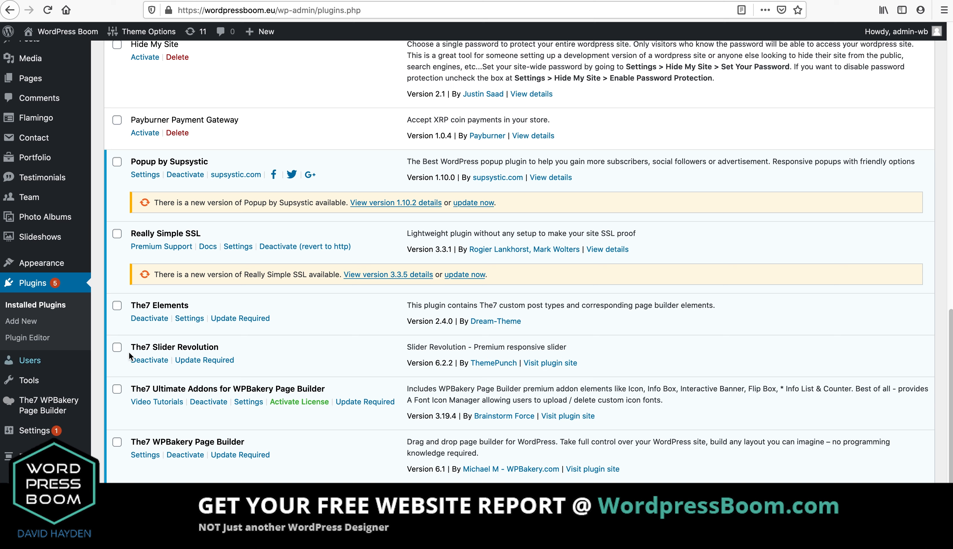
Step: Export all old-site content and save wordpressboom.WordPress.2020-09-22.xml (682 KB)
mouse_move(19, 386)
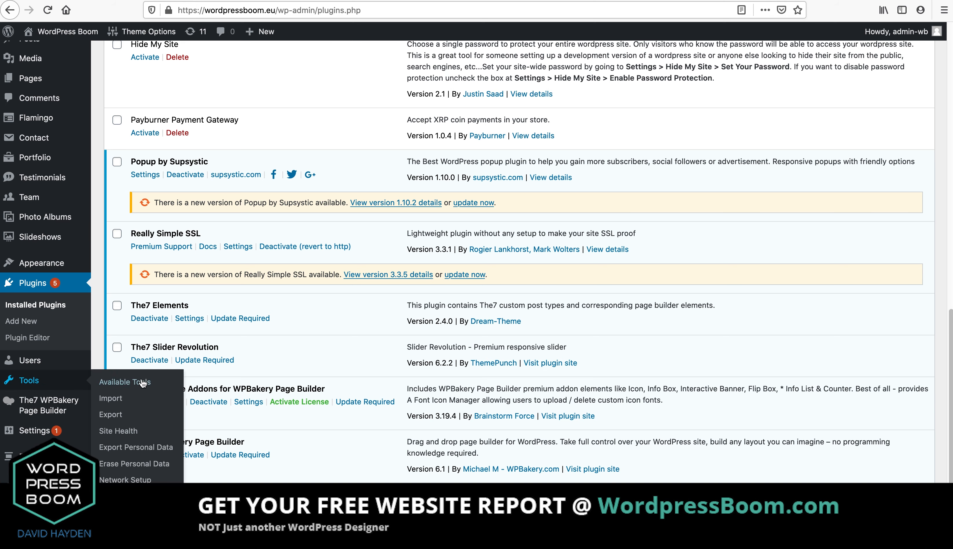
left_click(144, 419)
scroll(272, 429, "down", 5)
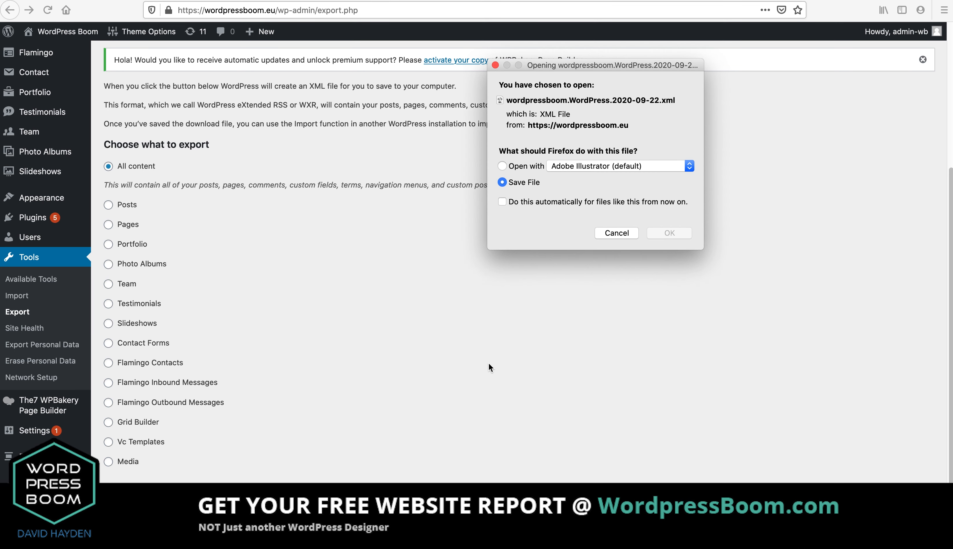
left_click(670, 234)
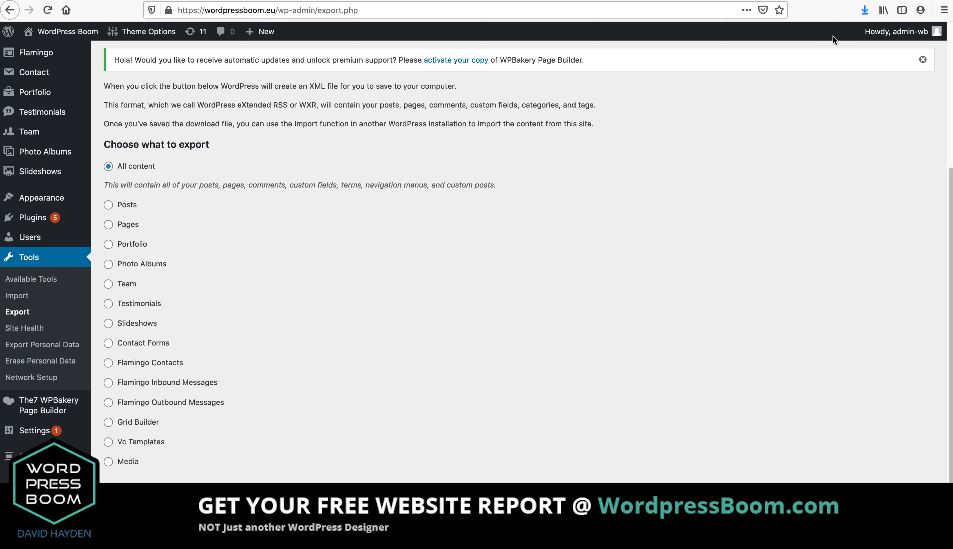
left_click(865, 11)
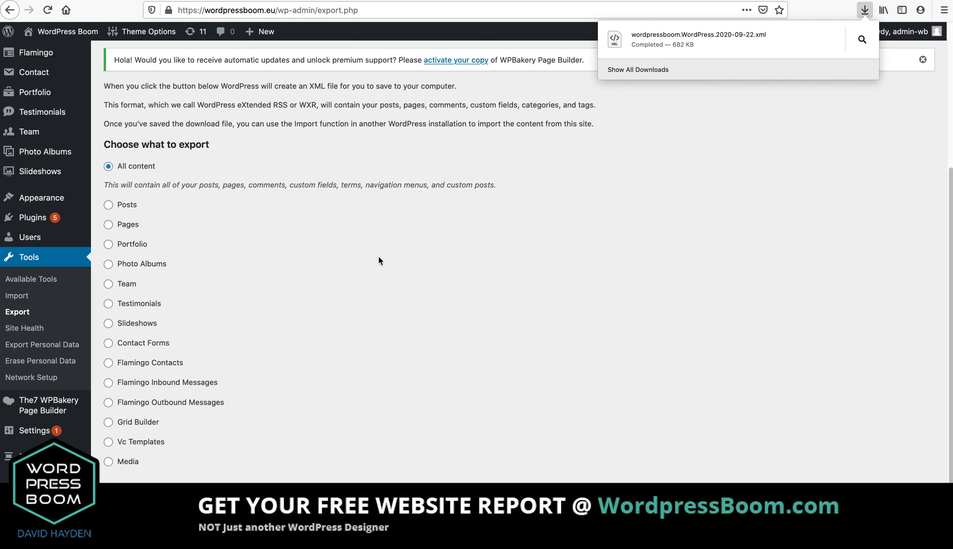
left_click(253, 228)
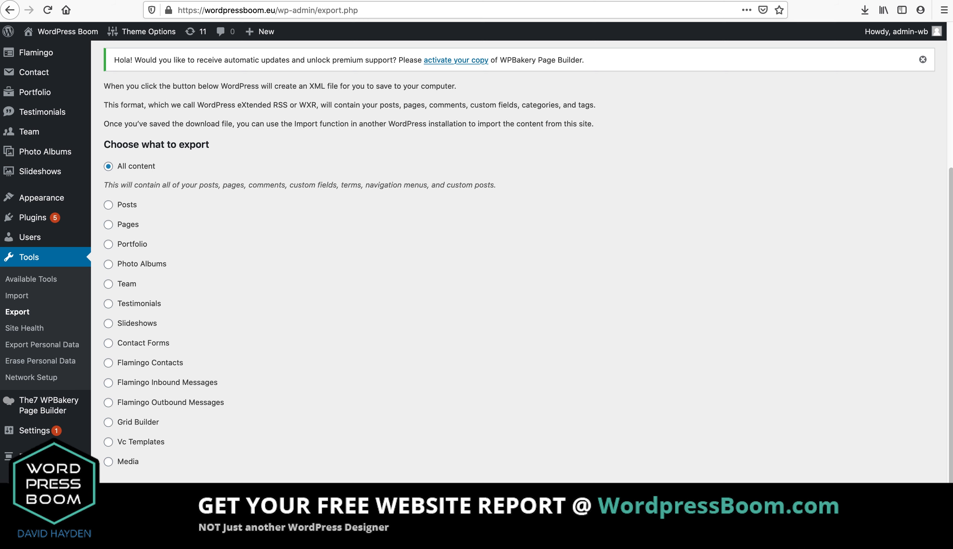
Step: Back in the new site's admin, install the WordPress importer from Tools > Import
left_click(794, 0)
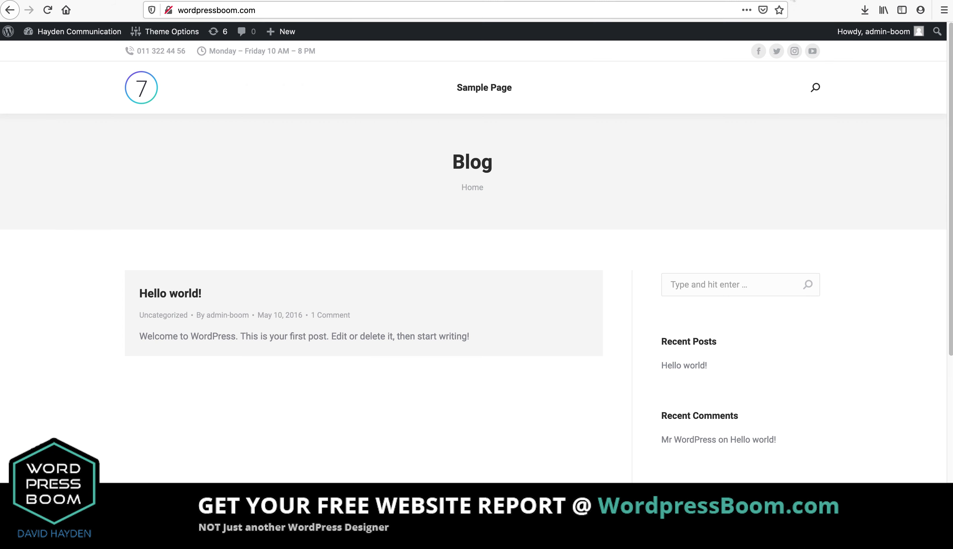
left_click(10, 12)
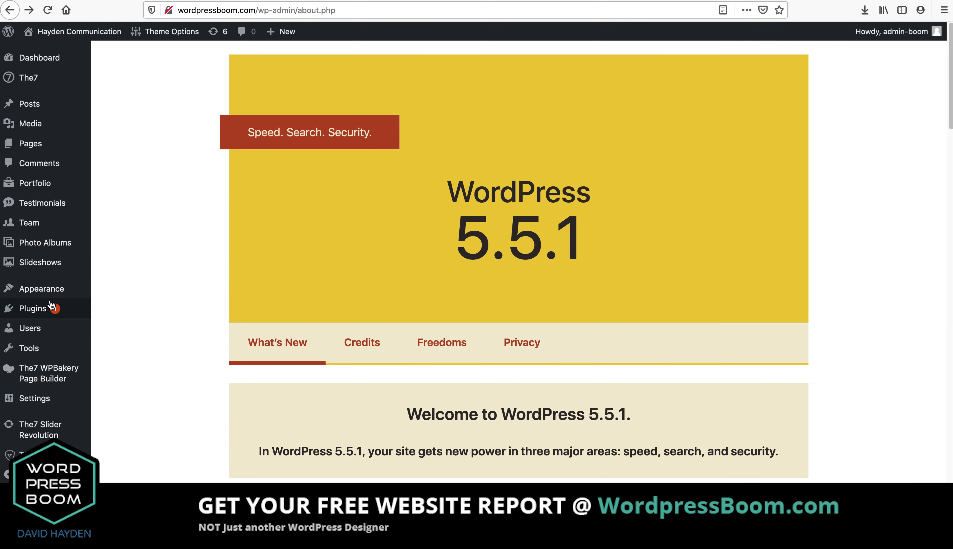
mouse_move(50, 306)
mouse_move(17, 350)
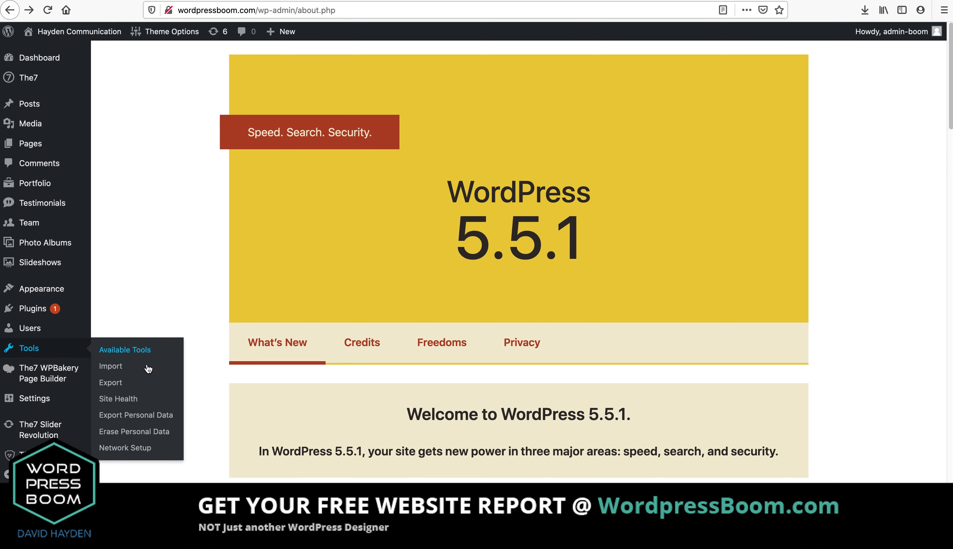
left_click(140, 372)
scroll(234, 397, "down", 5)
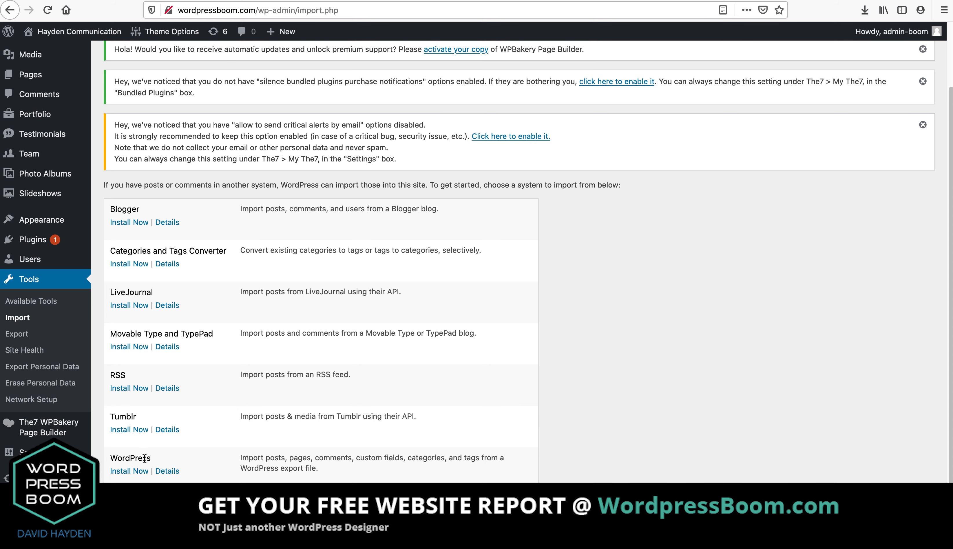
left_click(140, 472)
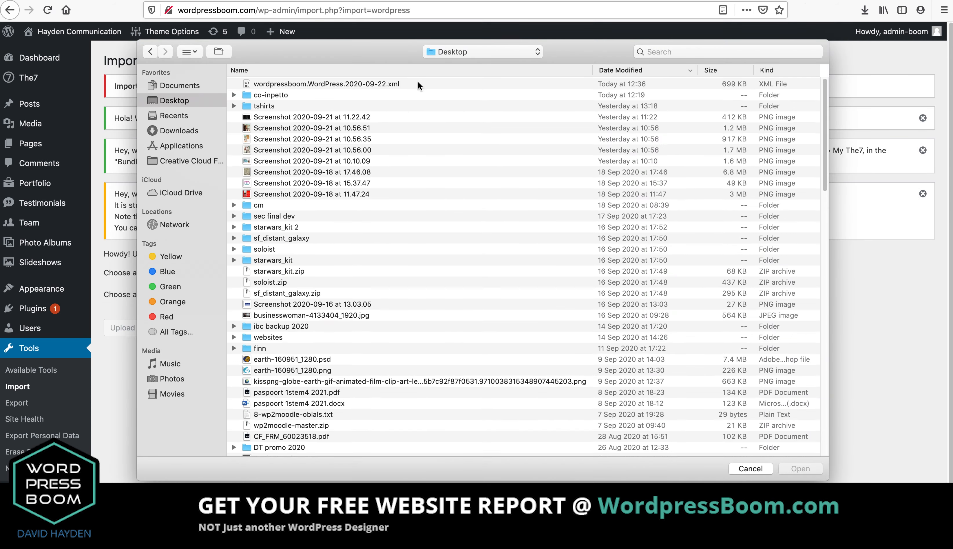
Step: Choose wordpressboom.WordPress.2020-09-22.xml and upload it to start the import
left_click(417, 84)
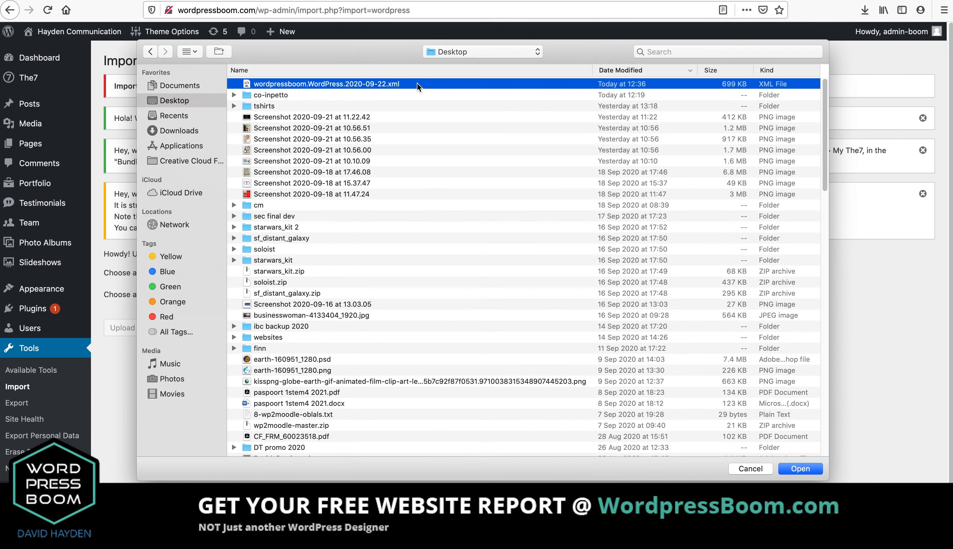
left_click(812, 469)
left_click(145, 328)
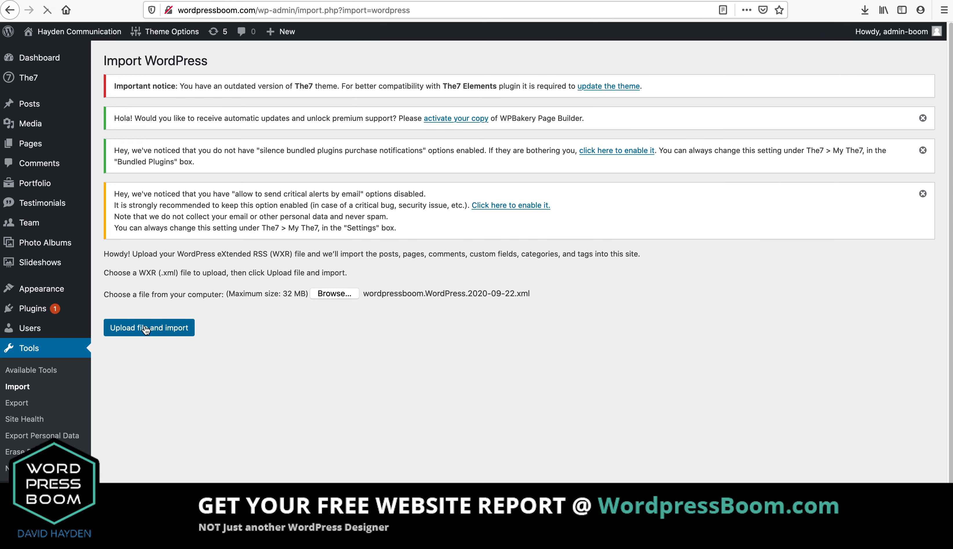
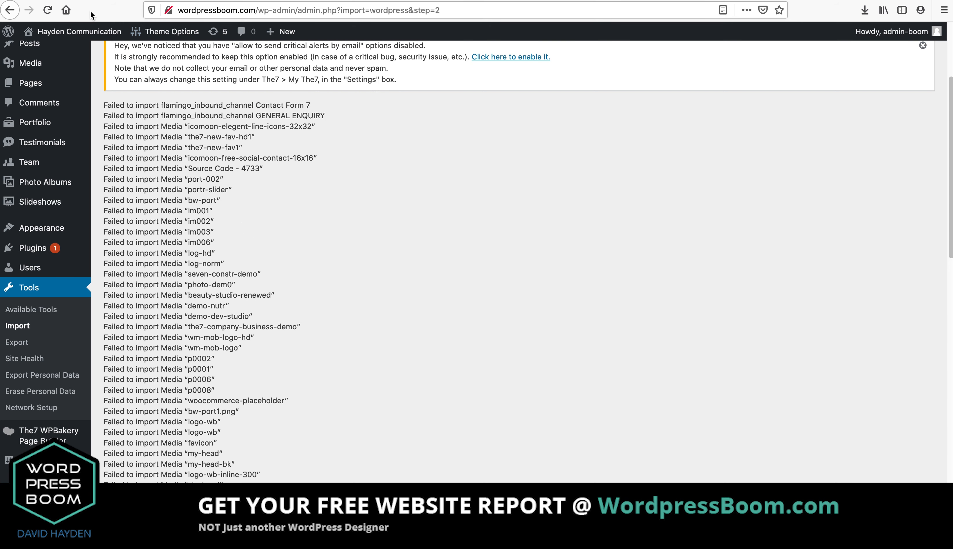
Step: Let the content import finish, with its results listing failed media and Flamingo inbound items
mouse_move(91, 34)
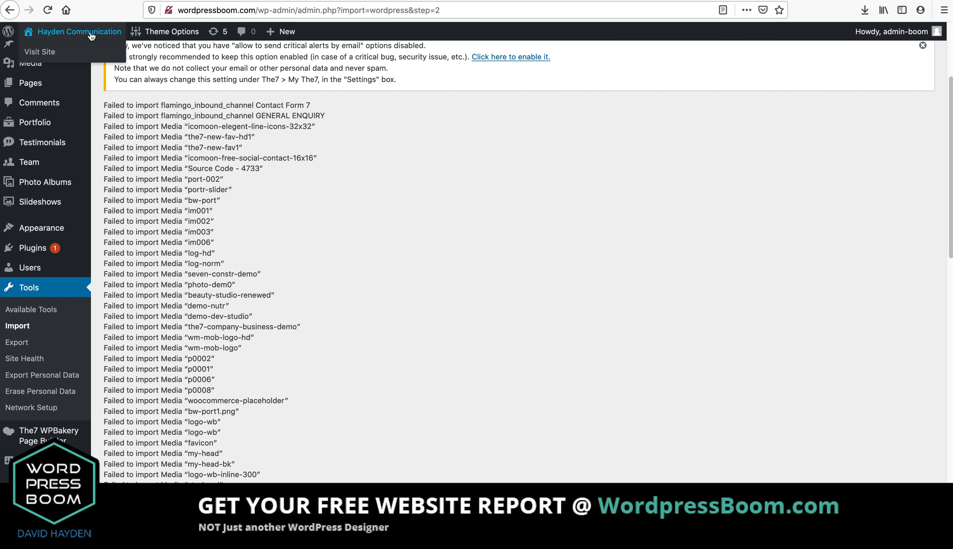
Step: Open the new site's front end in a new tab and go to its Home page
right_click(40, 52)
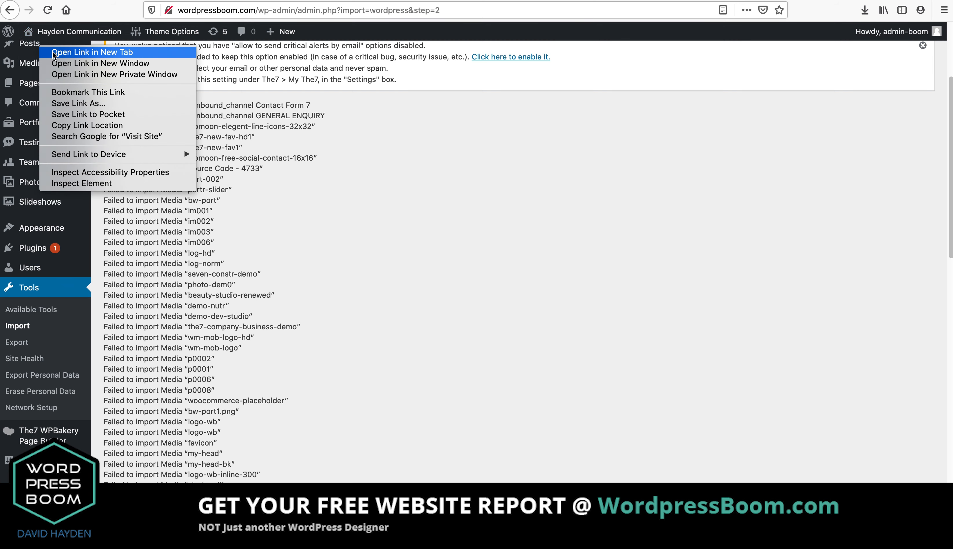
left_click(54, 53)
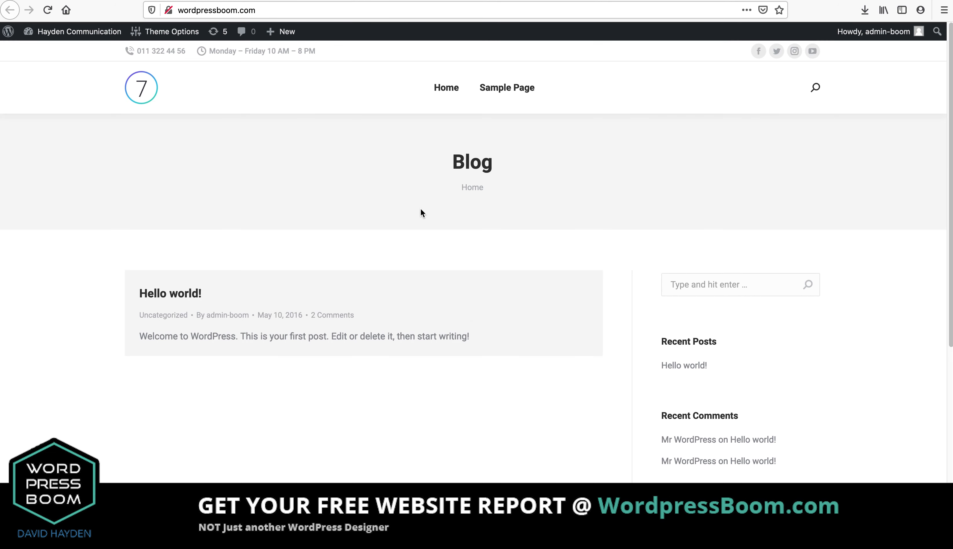
left_click(448, 90)
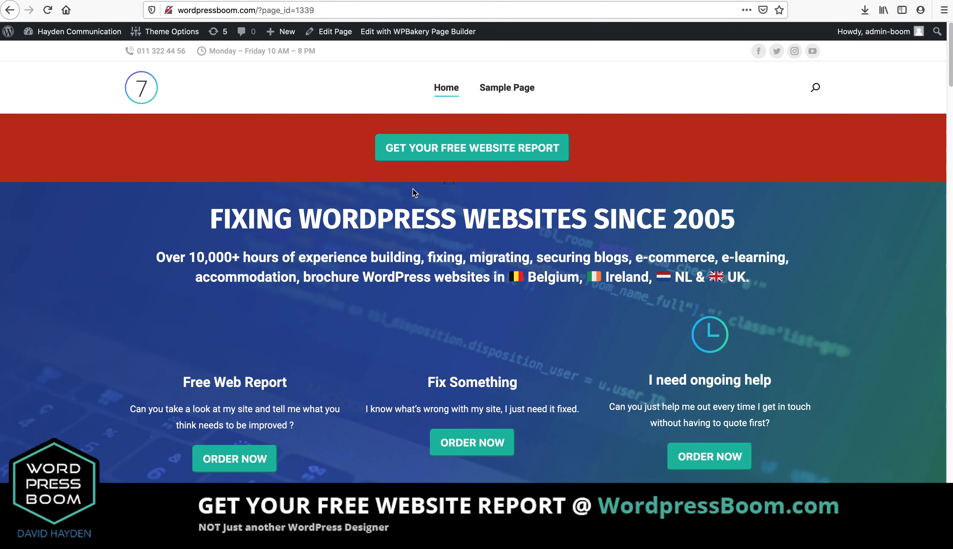
Step: Scroll through the imported Home page content
scroll(393, 243, "down", 10)
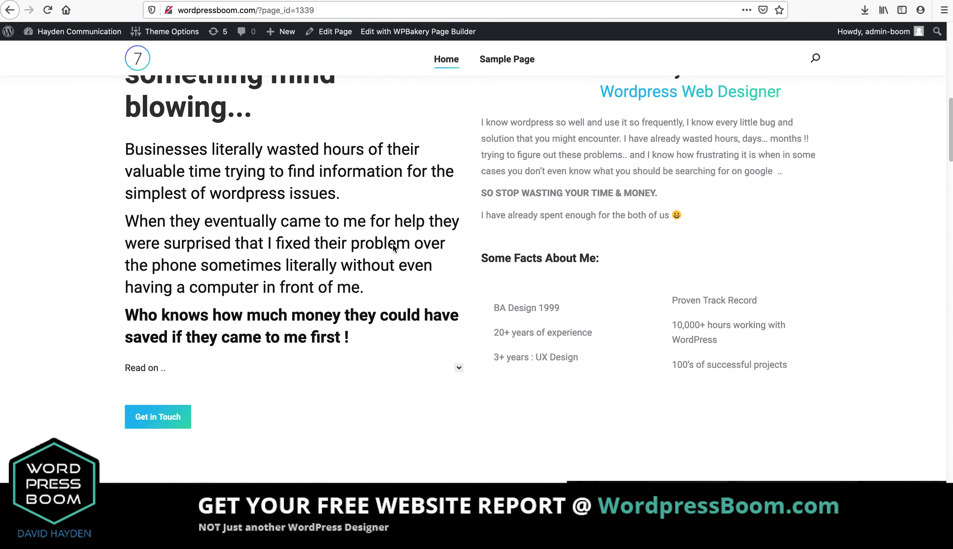
scroll(393, 244, "down", 15)
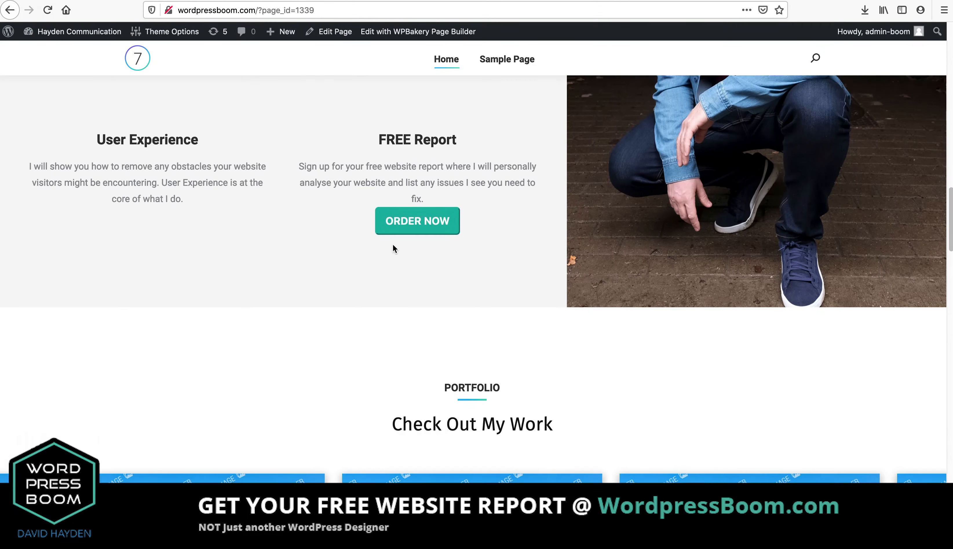
scroll(393, 243, "down", 12)
scroll(393, 244, "up", 10)
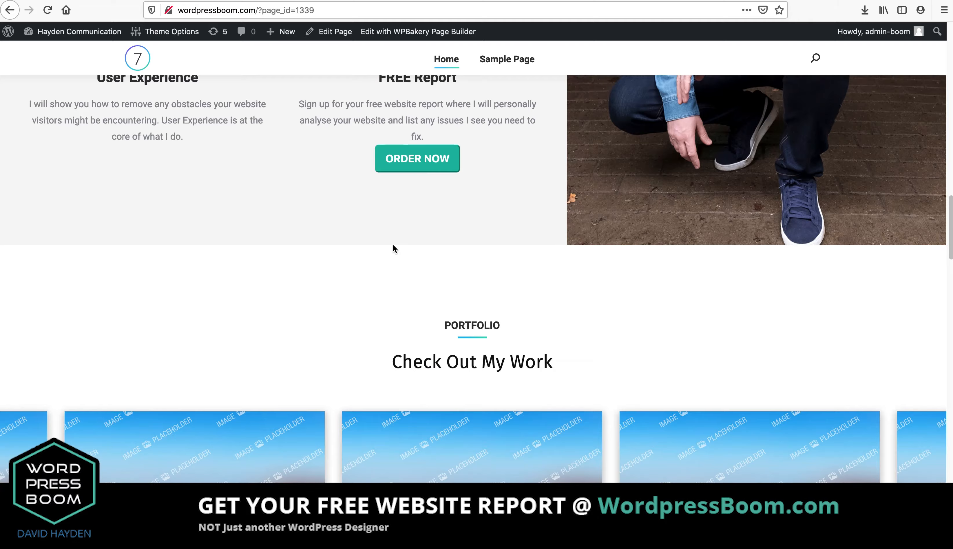
scroll(392, 249, "up", 8)
scroll(465, 252, "down", 7)
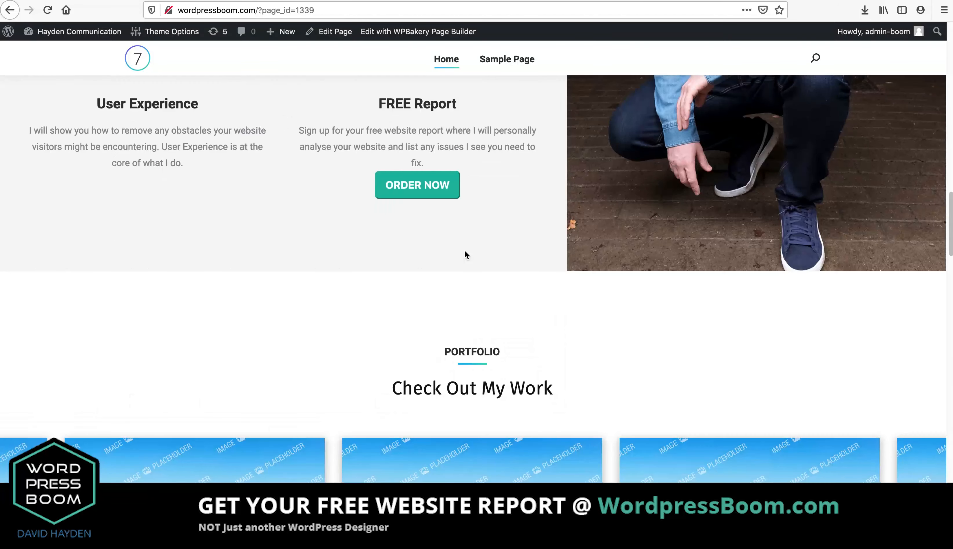
scroll(464, 254, "down", 10)
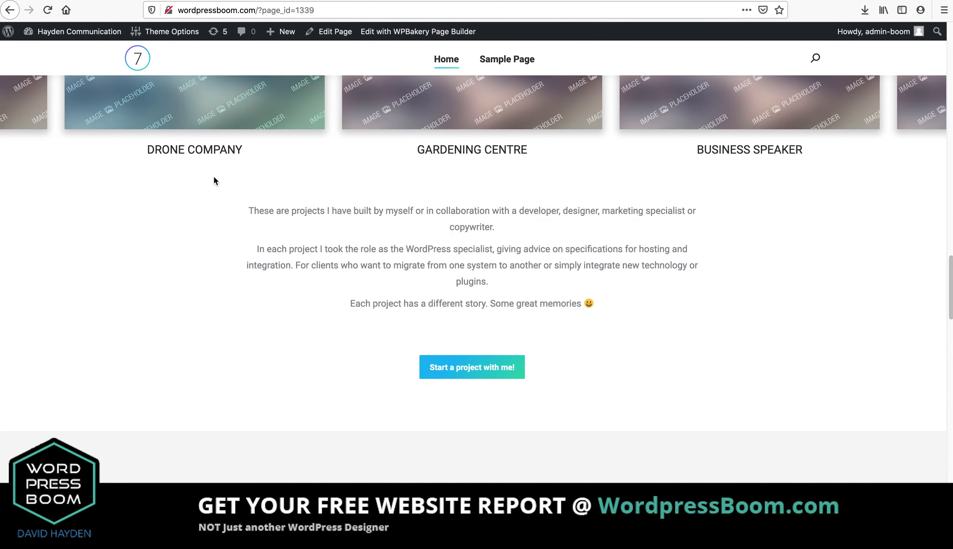
scroll(192, 259, "down", 10)
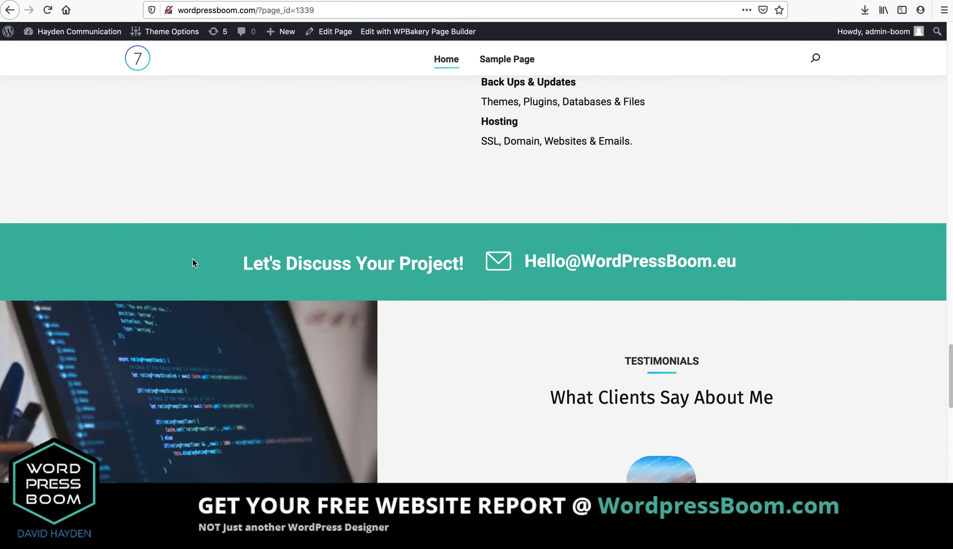
scroll(192, 259, "down", 15)
scroll(193, 260, "down", 4)
scroll(192, 260, "up", 15)
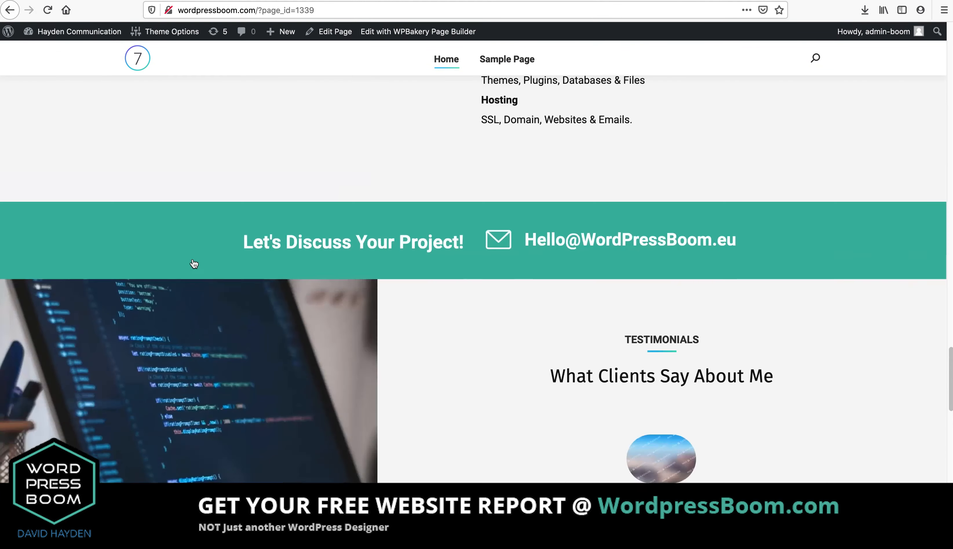
scroll(192, 262, "up", 20)
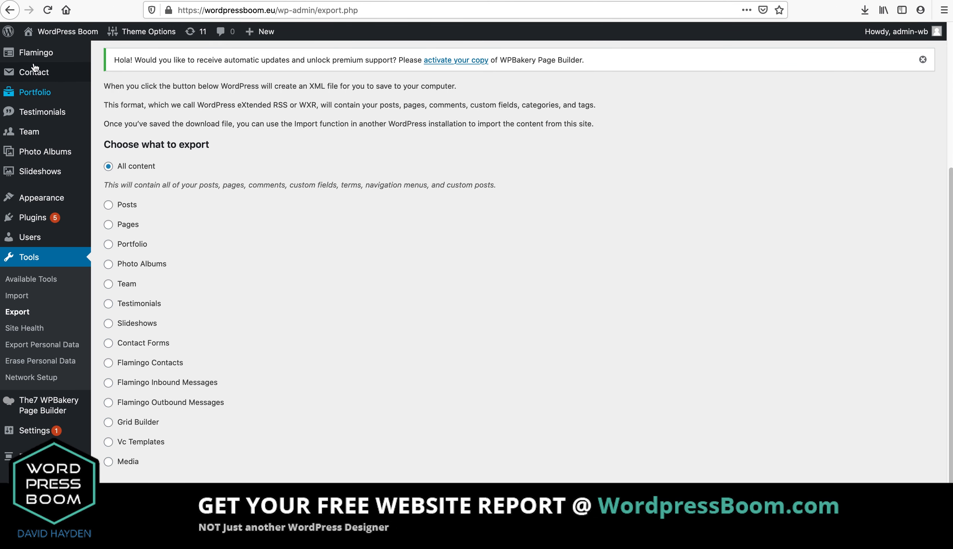
Step: Open the old site's front end in a new tab and check its Fix Something order popup
mouse_move(49, 35)
right_click(60, 57)
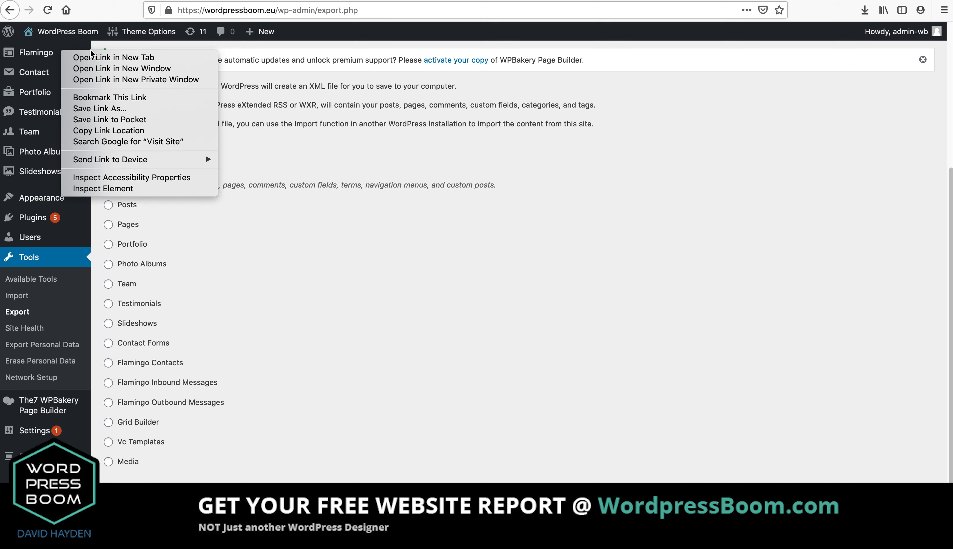
left_click(95, 59)
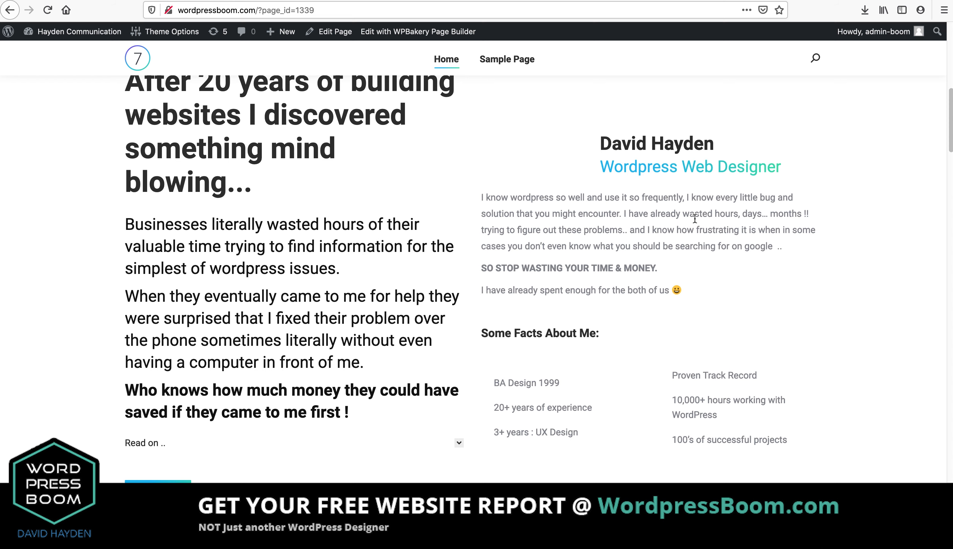
scroll(695, 218, "up", 10)
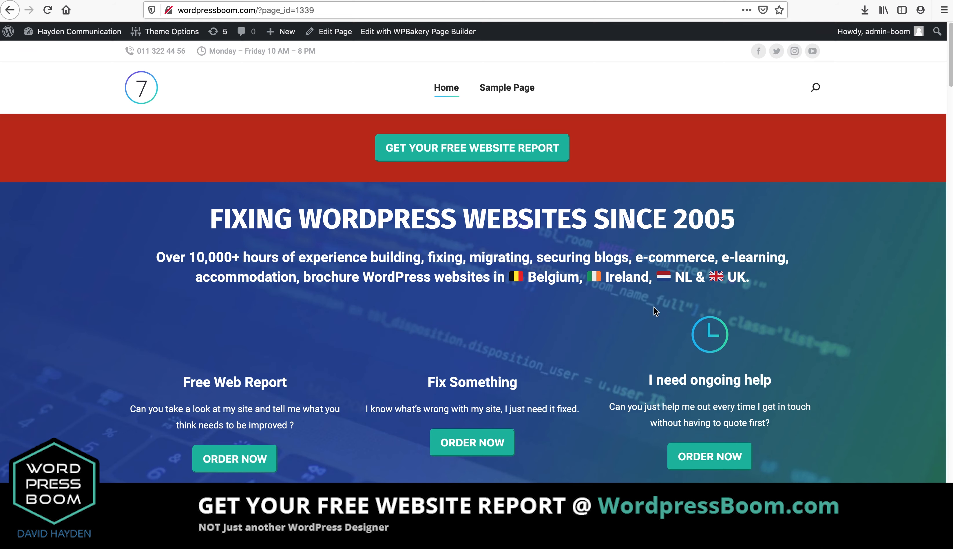
scroll(654, 307, "down", 5)
scroll(654, 307, "up", 5)
scroll(656, 311, "up", 1)
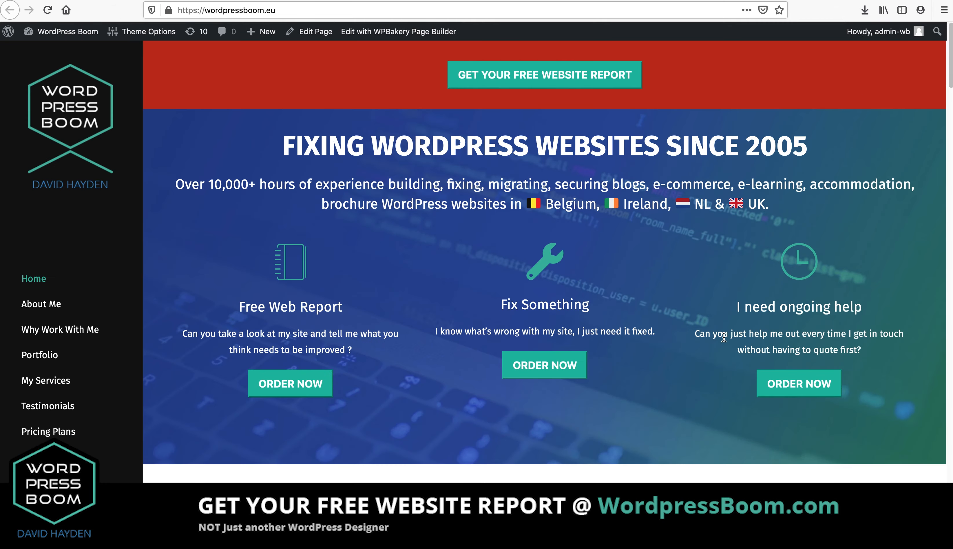
left_click(560, 363)
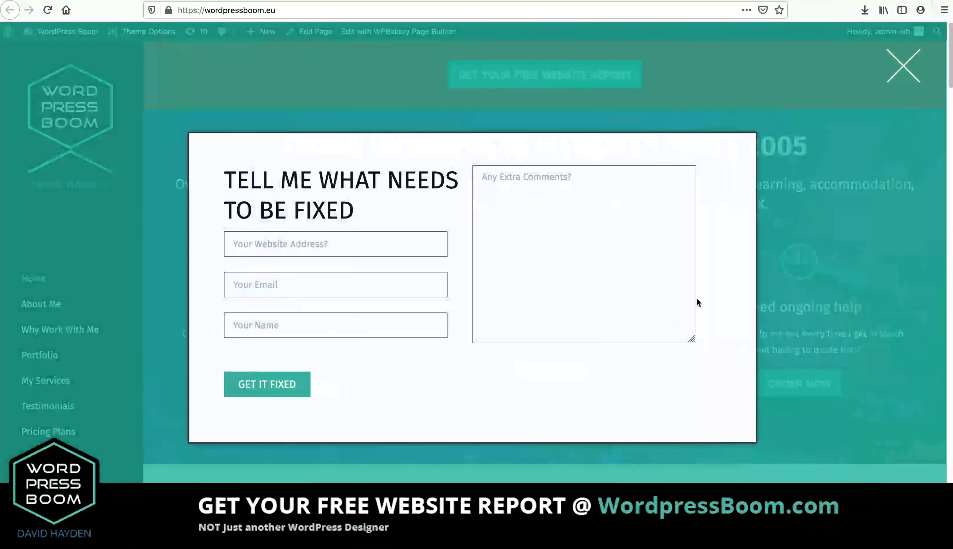
left_click(905, 67)
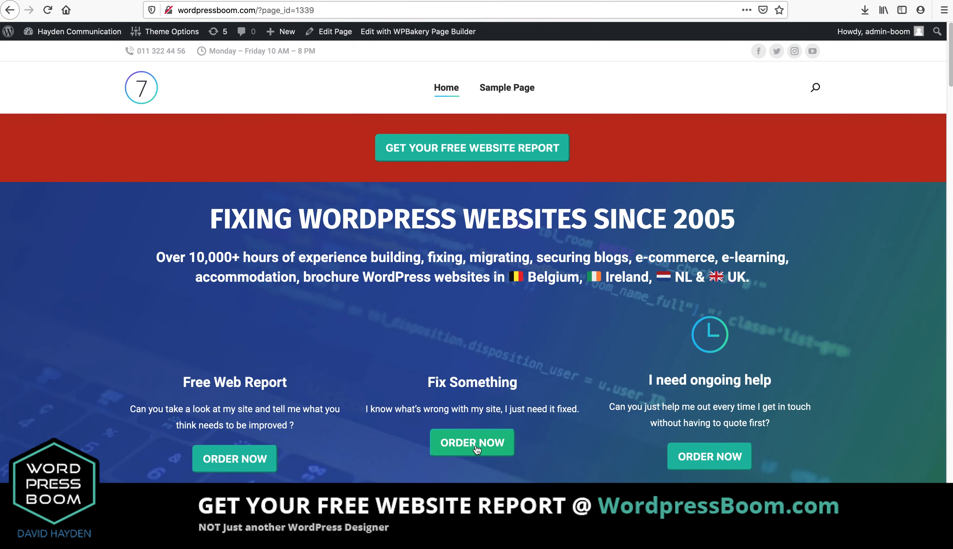
Step: Open the new site's Fix Something popup and inspect its unrendered contact form shortcode
left_click(477, 449)
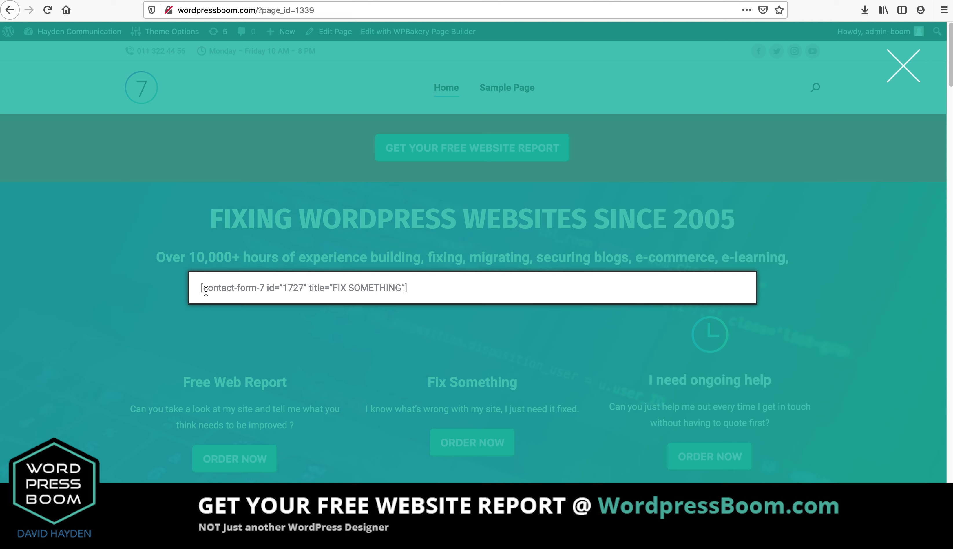
left_click_drag(420, 290, 202, 290)
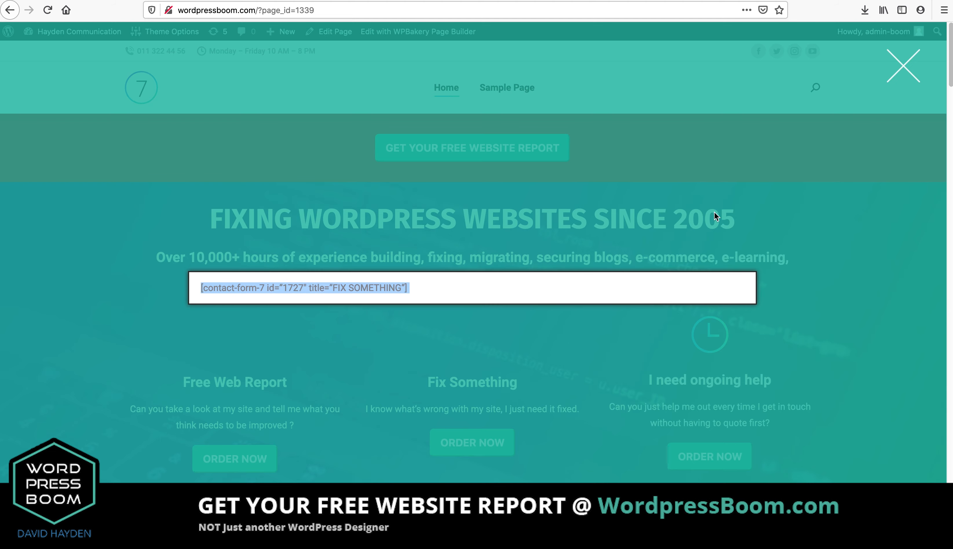
left_click(903, 65)
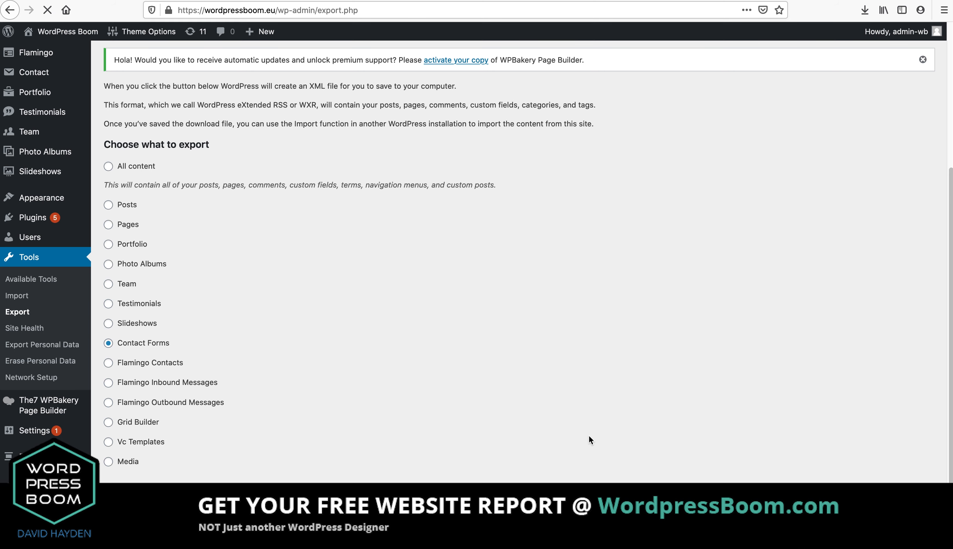
Step: Save the Contact Forms export and import wordpressboom.WordPress.2020-09-22(1).xml into the new site
left_click(668, 233)
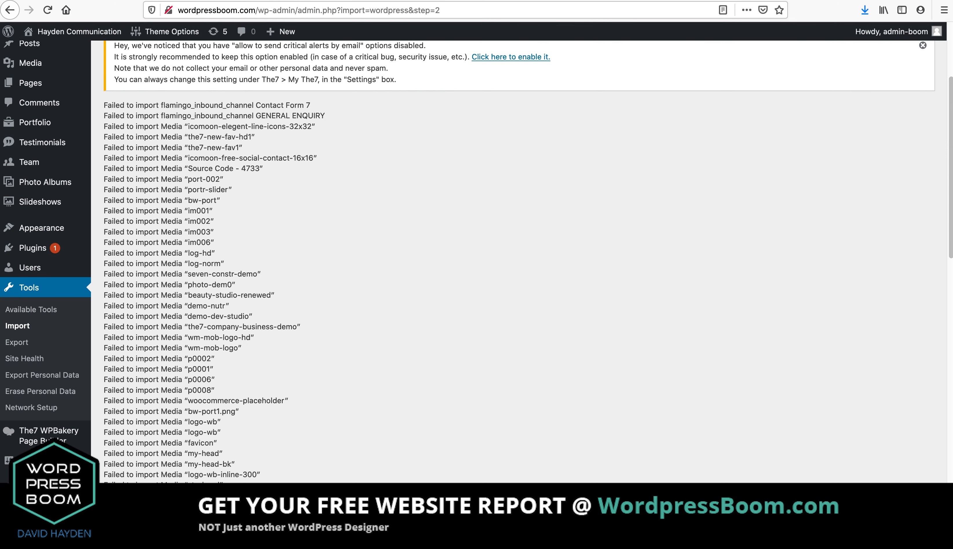
left_click(23, 329)
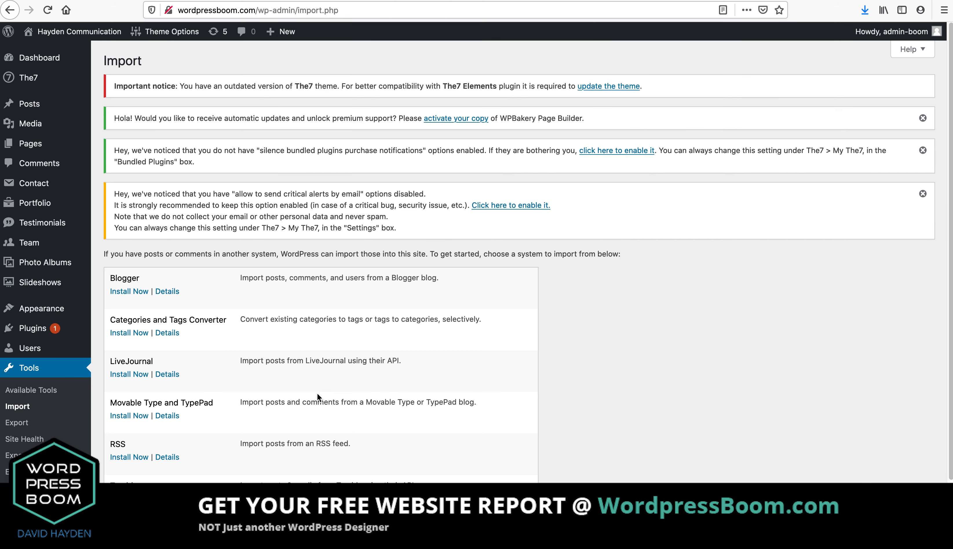
scroll(318, 396, "down", 5)
left_click(137, 460)
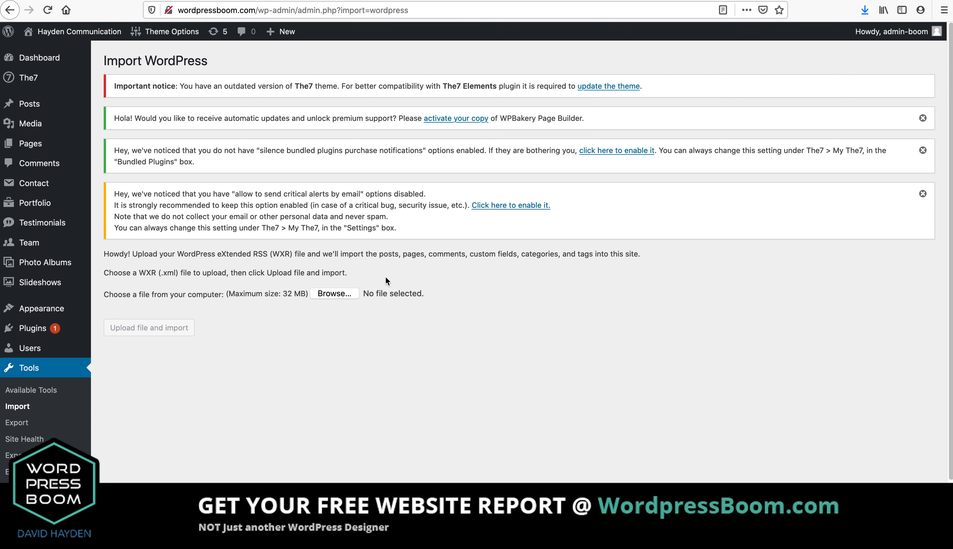
left_click(335, 293)
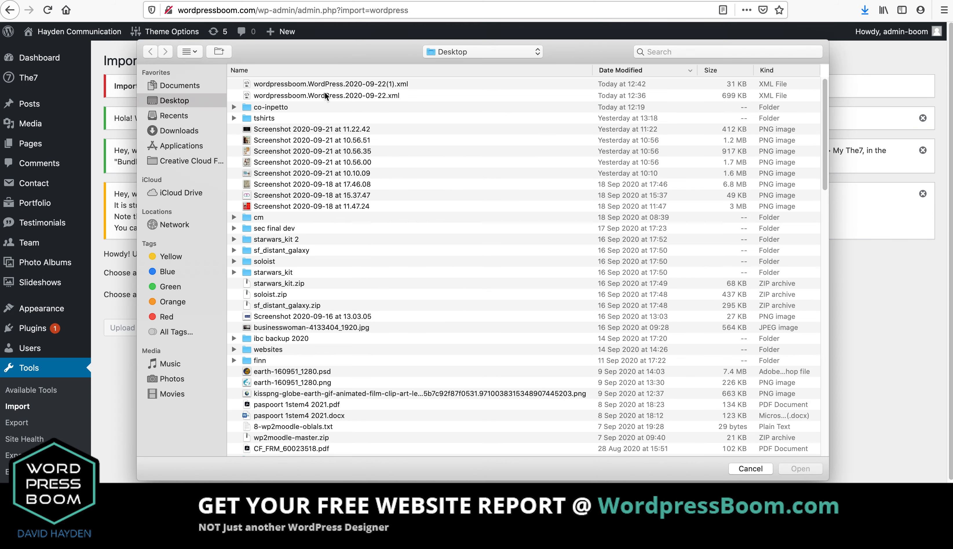
double_click(316, 82)
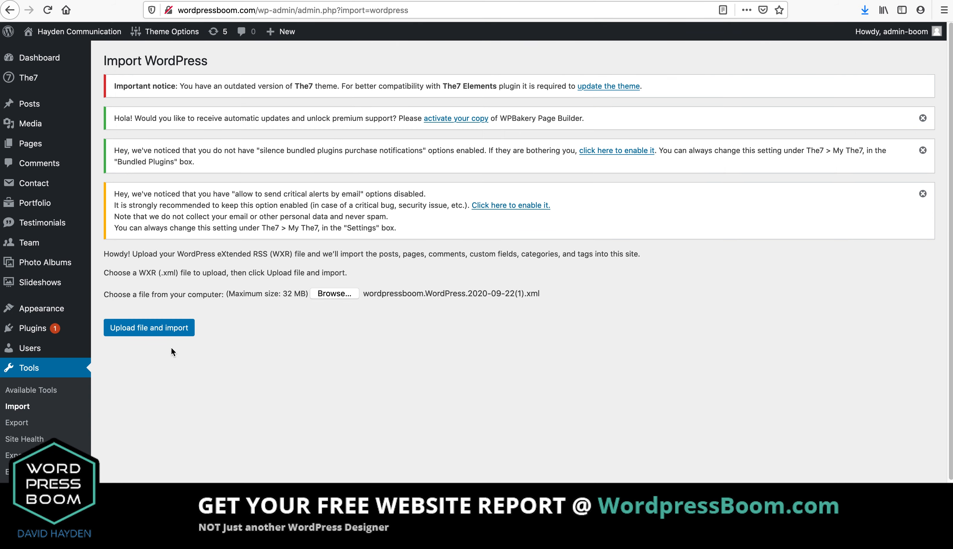
left_click(170, 330)
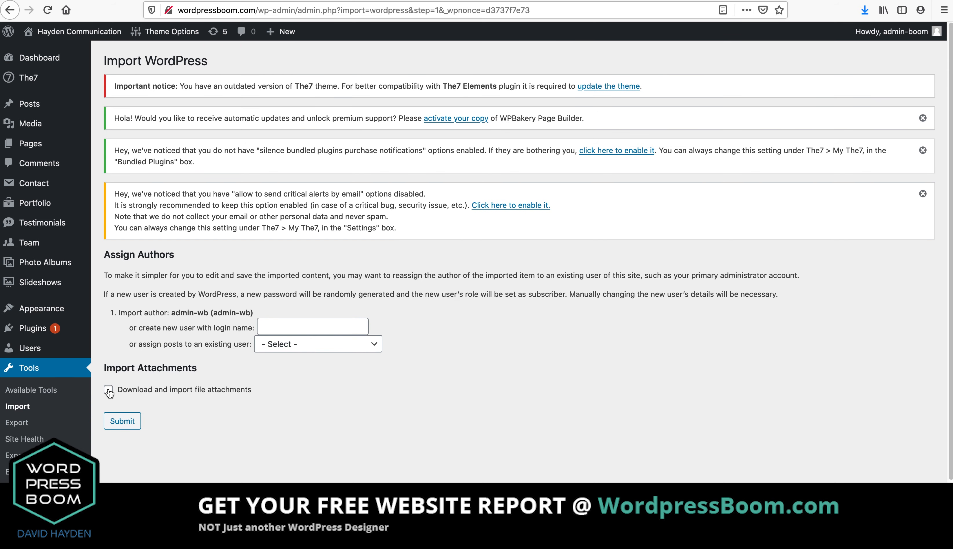
left_click(131, 428)
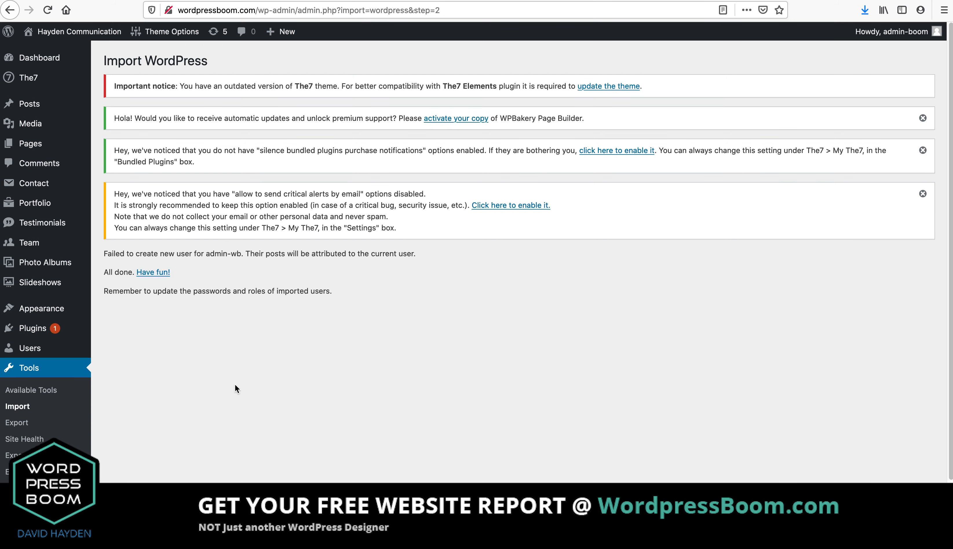
Step: Check the new site's list of imported contact forms
mouse_move(36, 183)
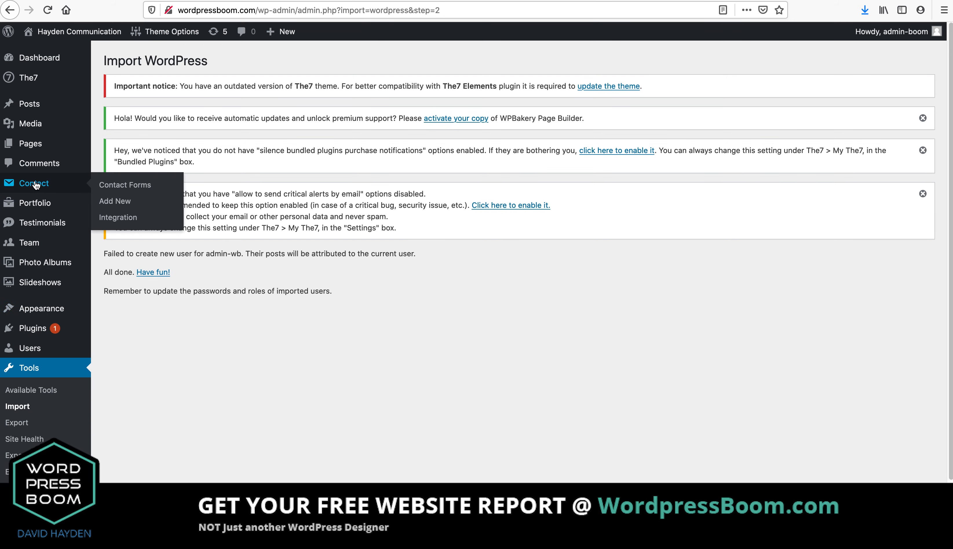
left_click(147, 188)
scroll(185, 397, "down", 3)
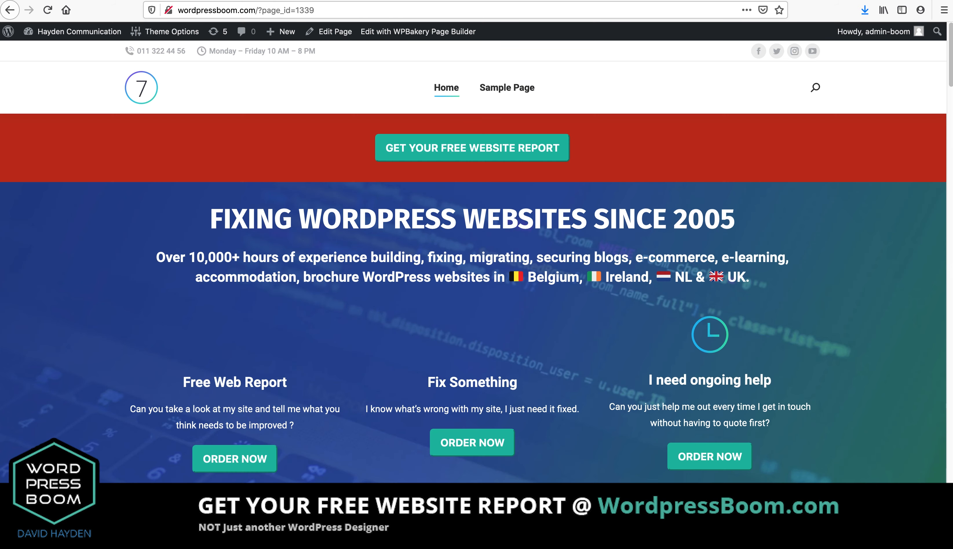
Step: Reload the new homepage, confirm the free website report popup shows its form, and return to the old site
left_click(54, 13)
left_click(478, 151)
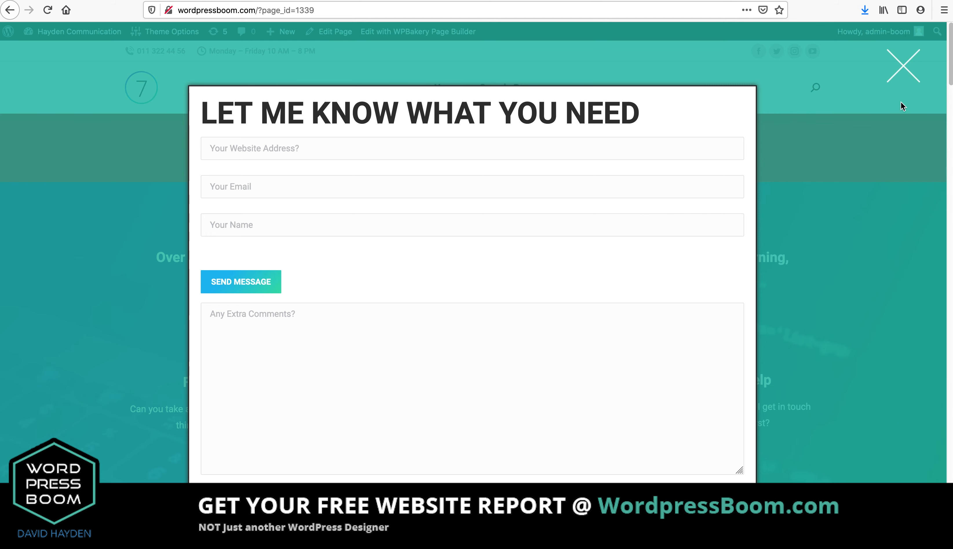
left_click(910, 72)
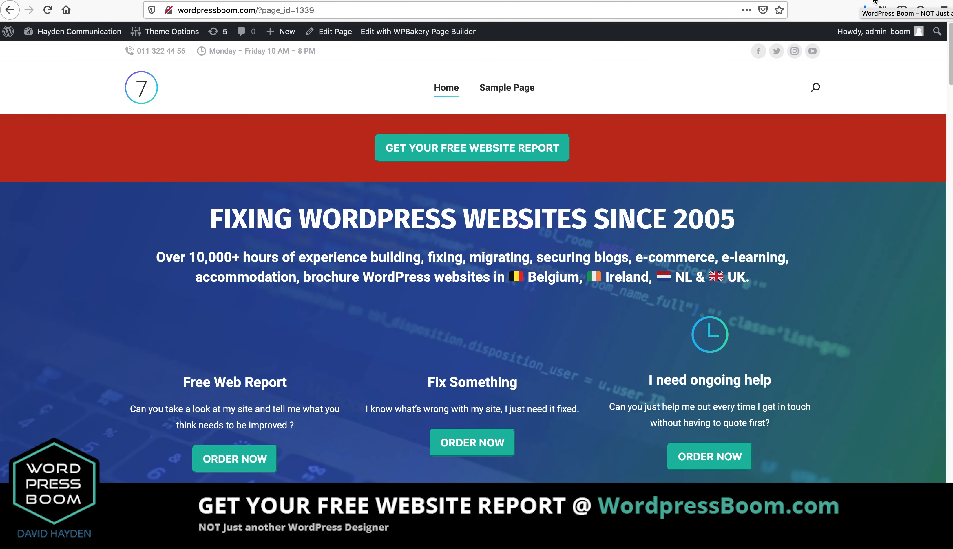
left_click(874, 2)
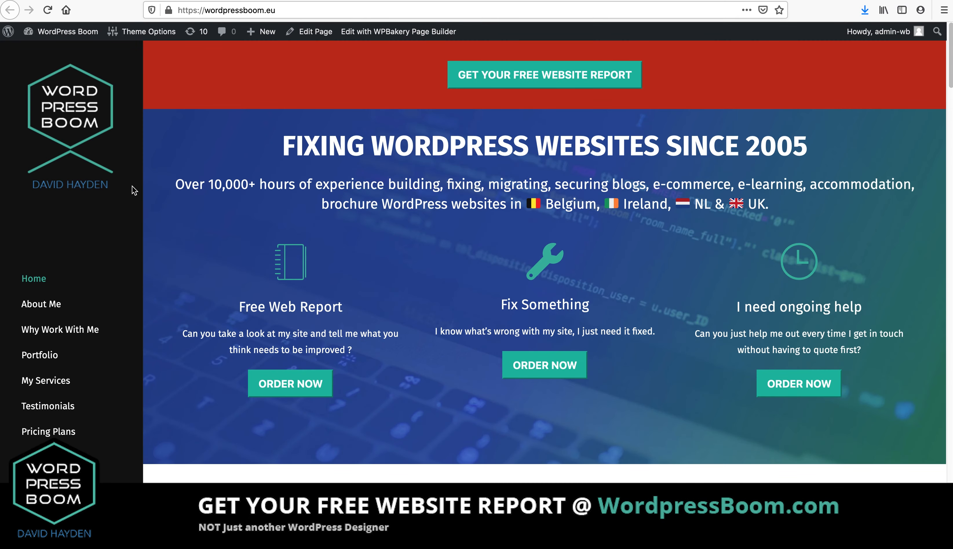
Step: Copy the old site's encrypted theme options from The7's Export/Import Options page
mouse_move(140, 34)
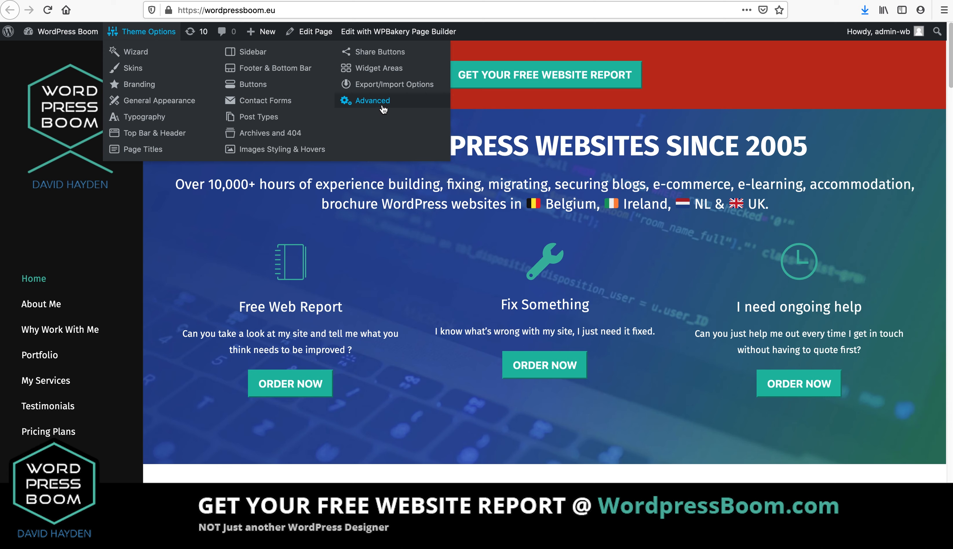
left_click(395, 89)
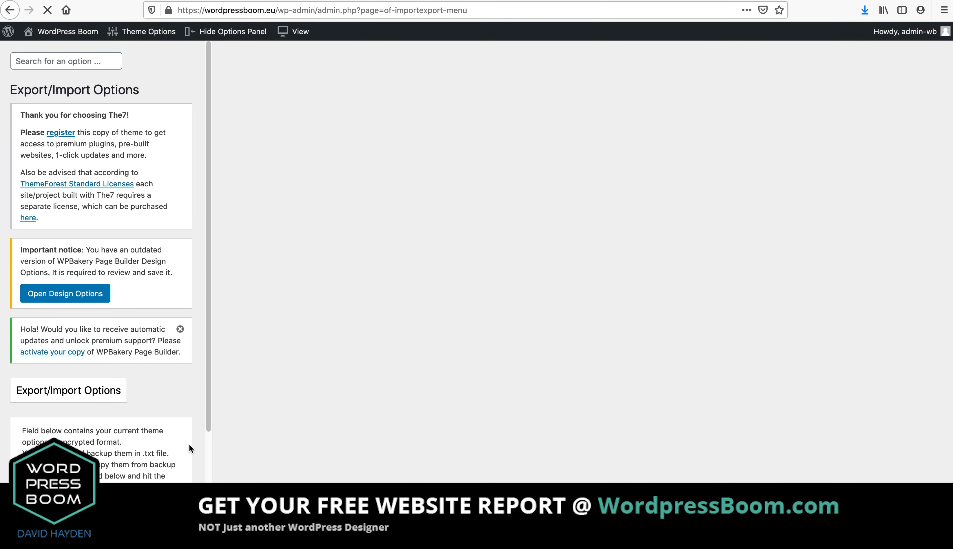
scroll(210, 396, "down", 3)
scroll(210, 396, "down", 2)
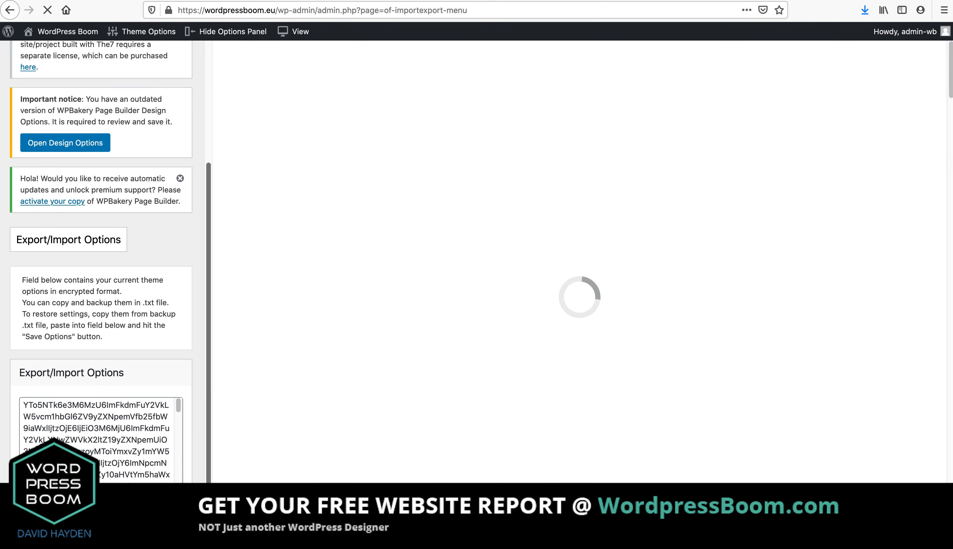
left_click(95, 455)
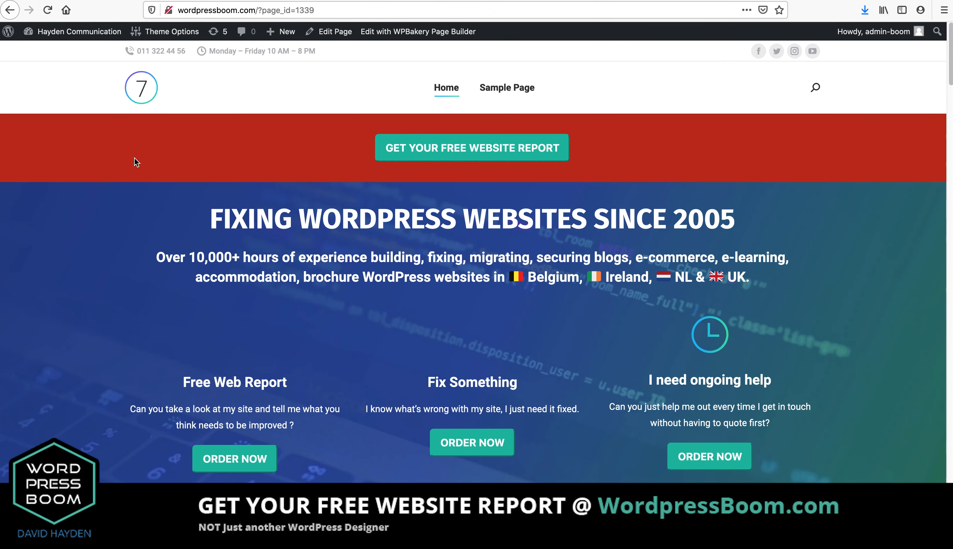
Step: Paste the old options over the new site's Export/Import Options text and preview the homepage
mouse_move(166, 32)
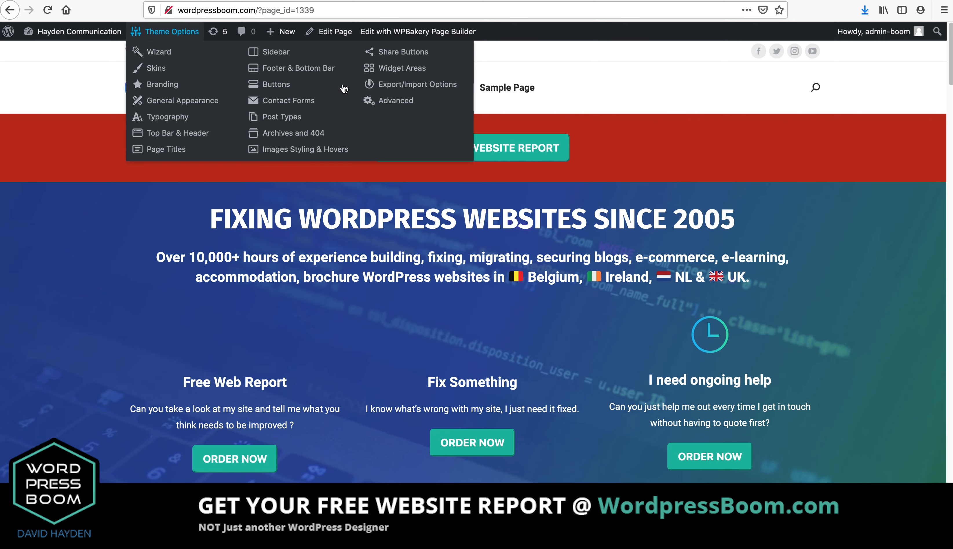
left_click(395, 91)
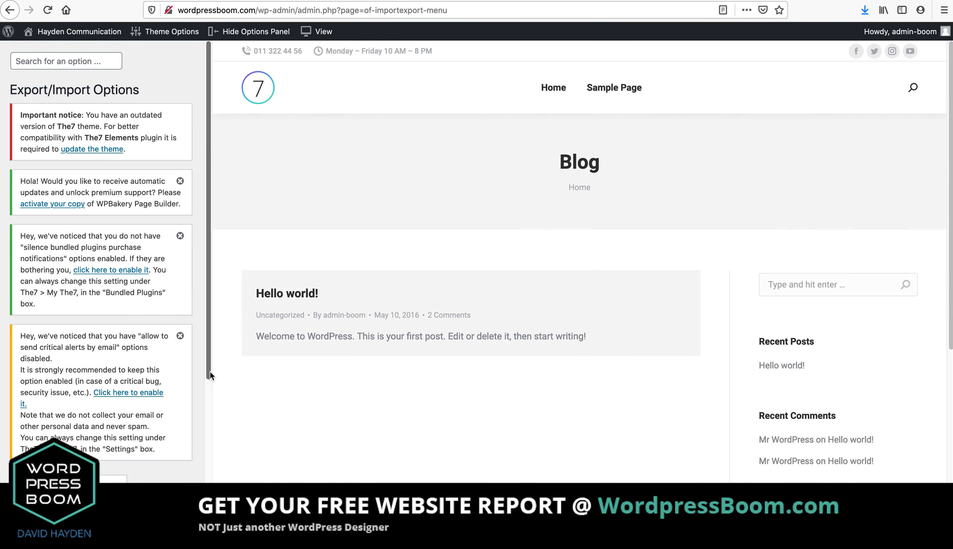
scroll(210, 371, "down", 5)
left_click(76, 446)
key("ctrl+a")
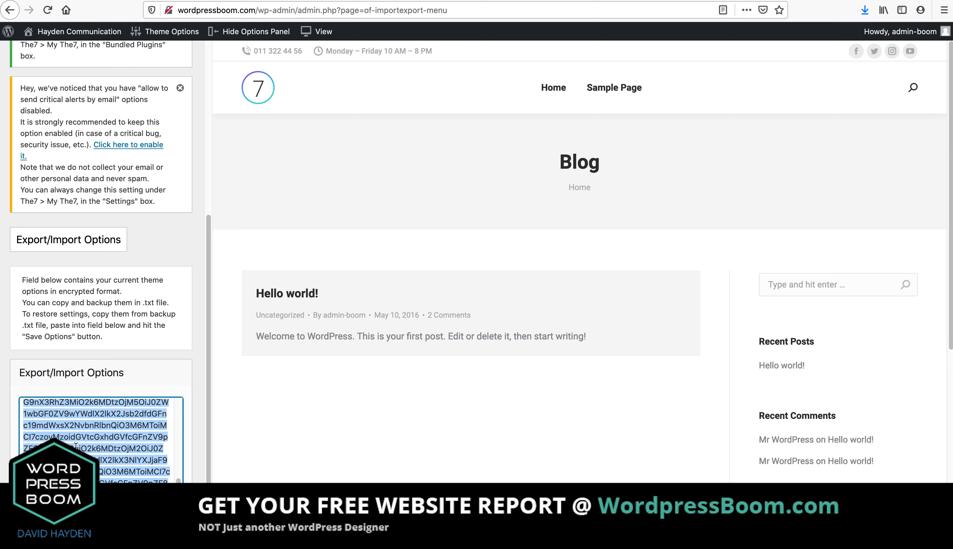
key("super+v")
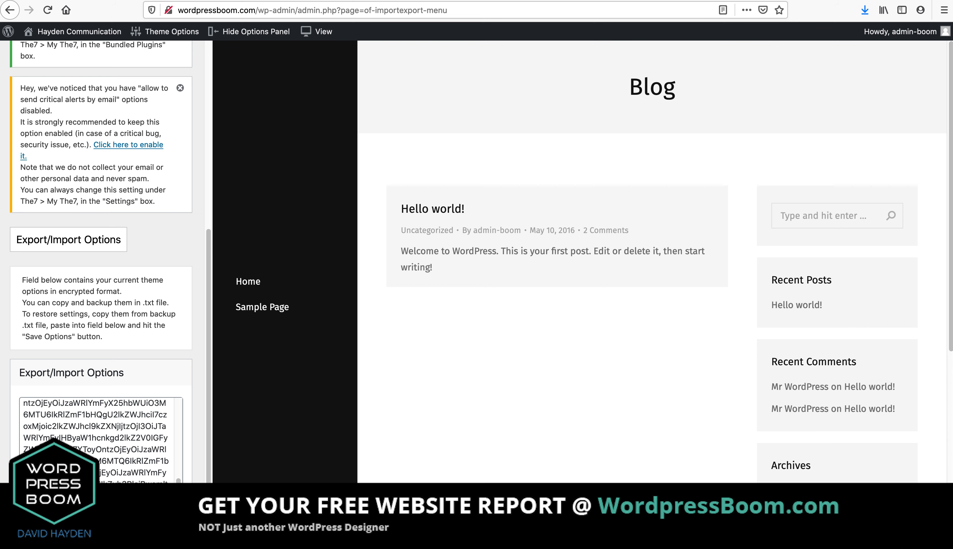
left_click(248, 282)
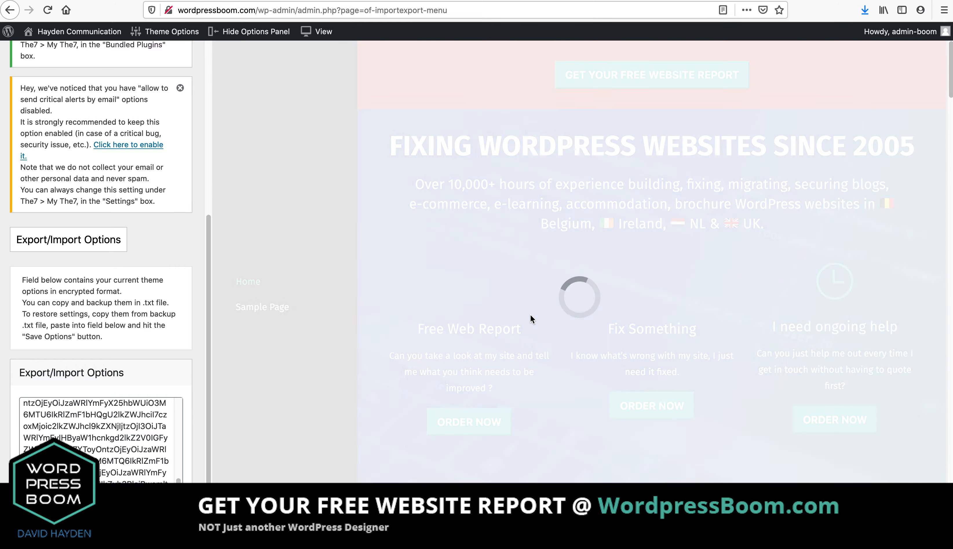
Step: Scroll the theme preview from the hero down through the portfolio and pricing plans, then back up
scroll(531, 316, "down", 10)
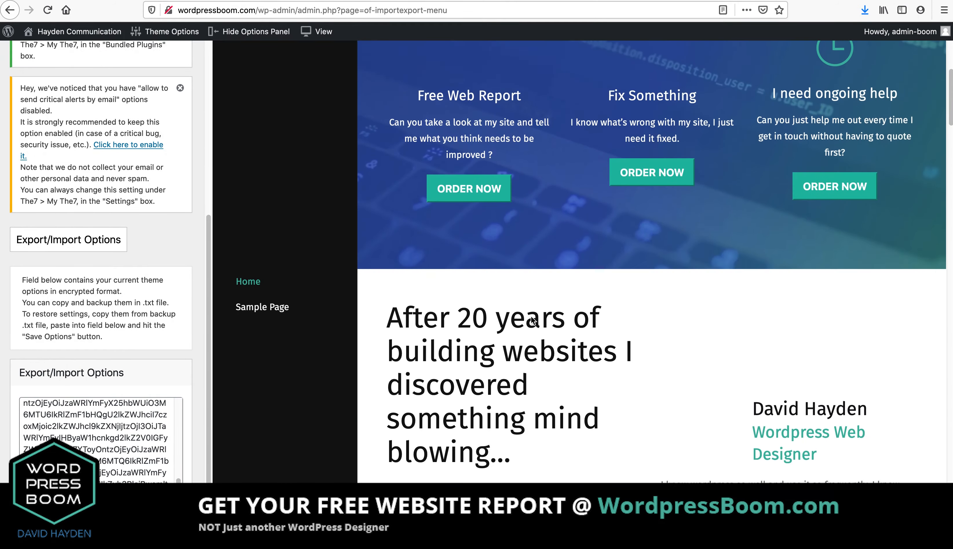
scroll(531, 316, "down", 10)
scroll(531, 316, "up", 5)
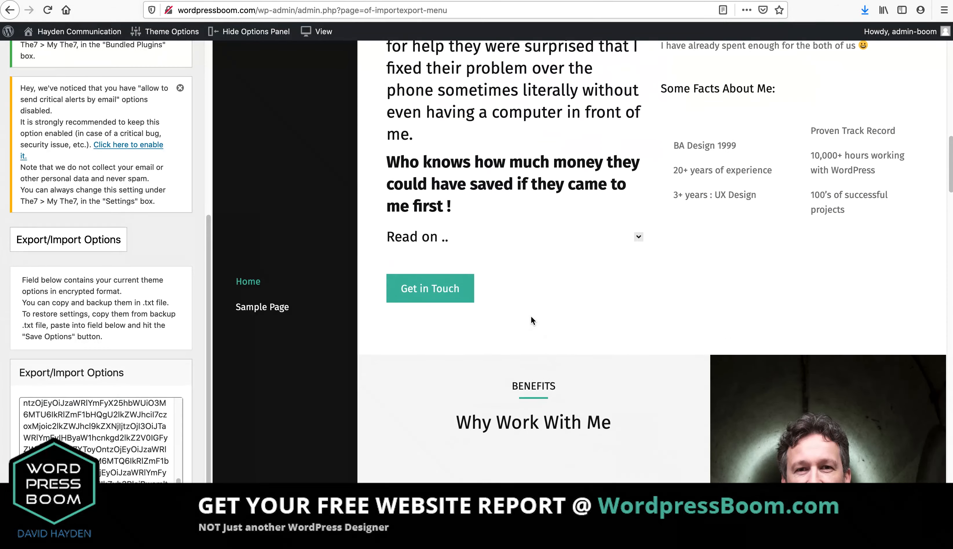
scroll(531, 316, "down", 5)
scroll(531, 316, "down", 2)
scroll(531, 318, "up", 5)
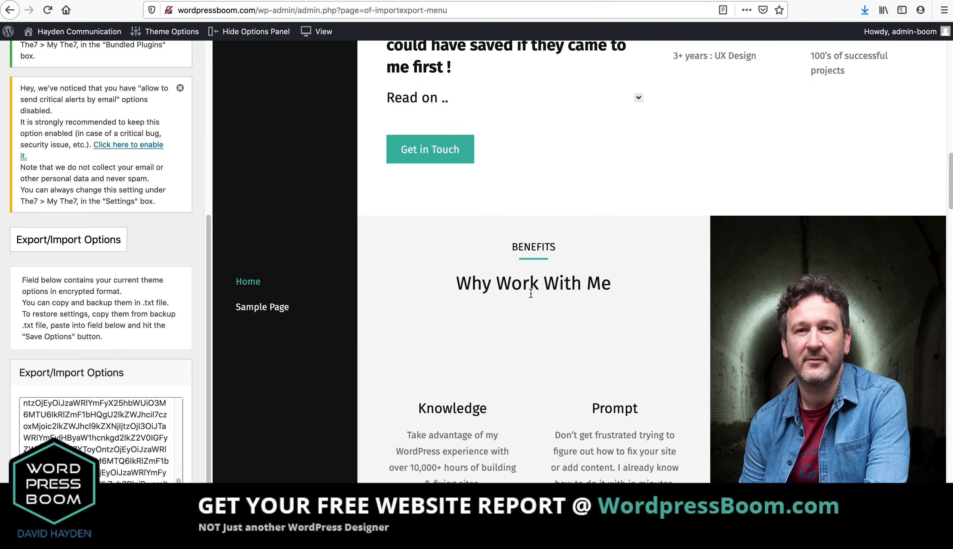
scroll(489, 299, "down", 5)
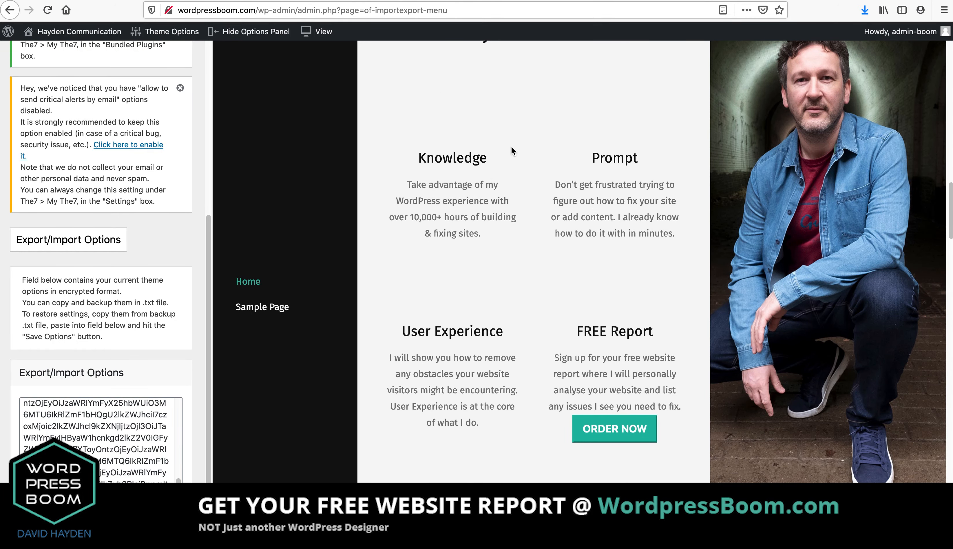
scroll(563, 200, "down", 5)
scroll(649, 387, "down", 5)
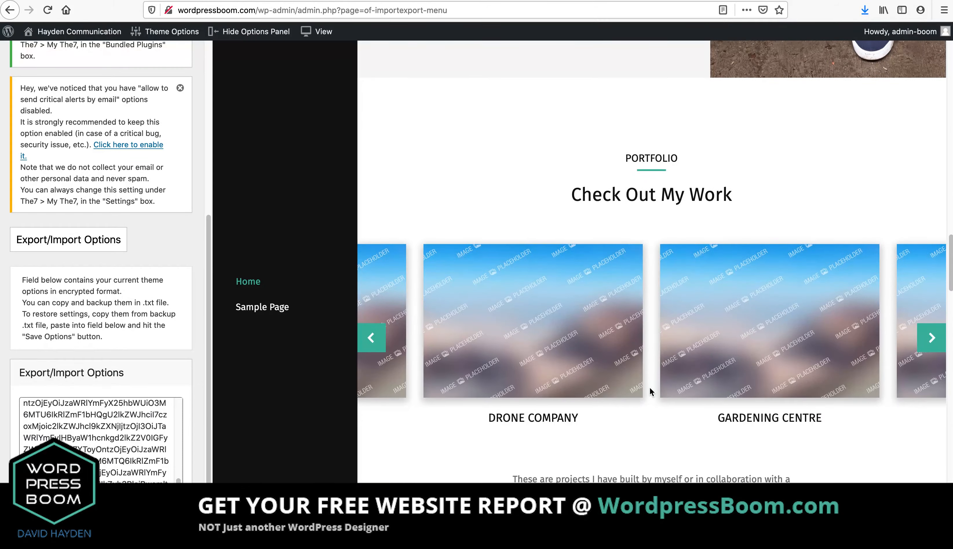
scroll(482, 458, "down", 15)
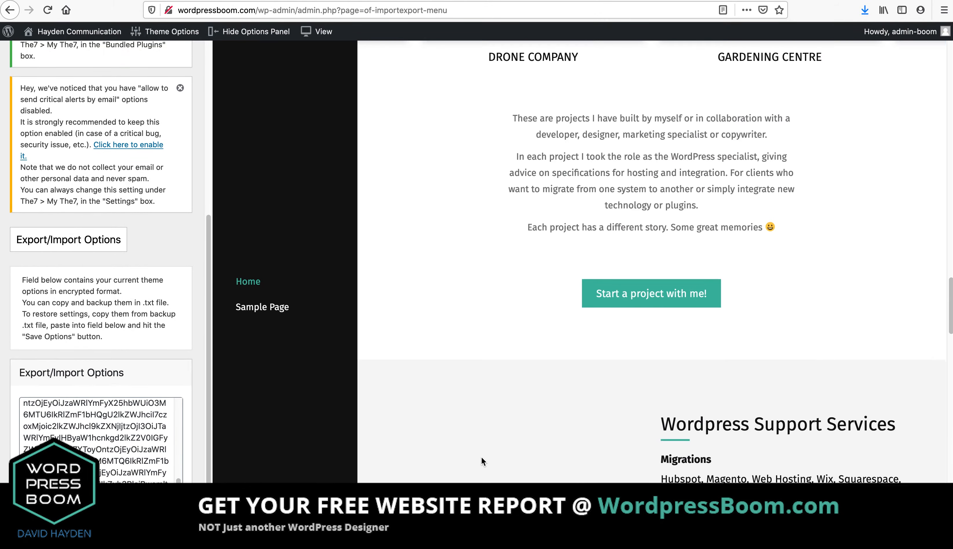
scroll(481, 457, "down", 5)
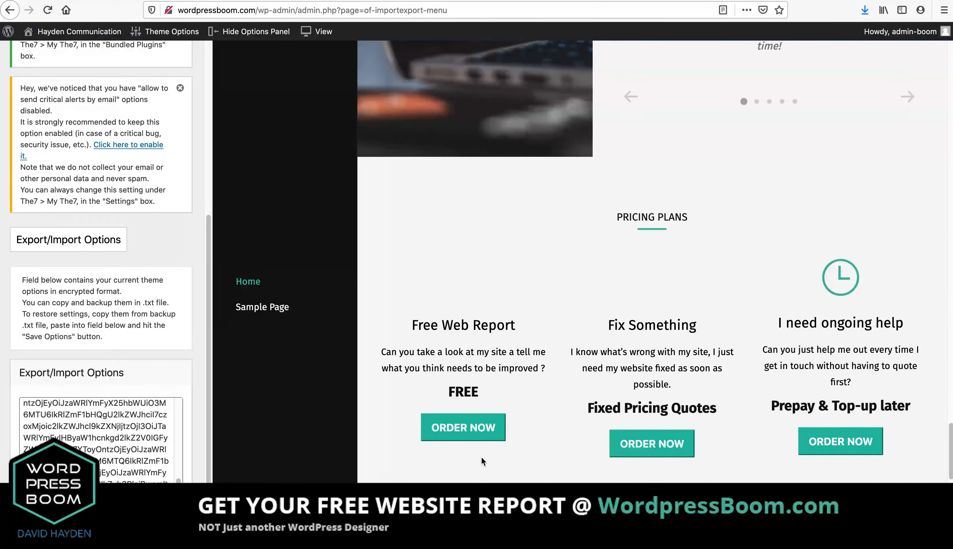
scroll(481, 457, "up", 20)
scroll(481, 459, "up", 15)
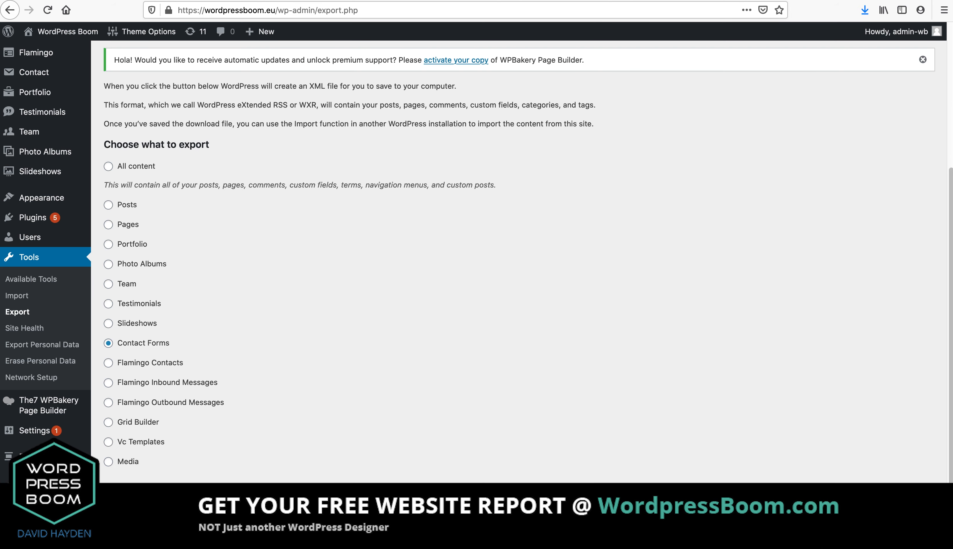
Step: Export only the old site's Media, with no start date, and save the XML file
left_click(110, 462)
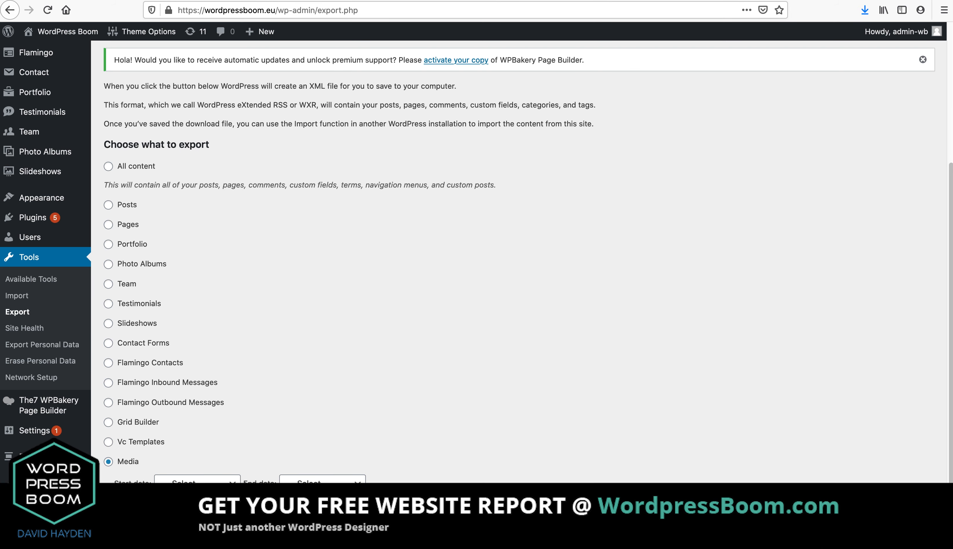
scroll(227, 394, "down", 1)
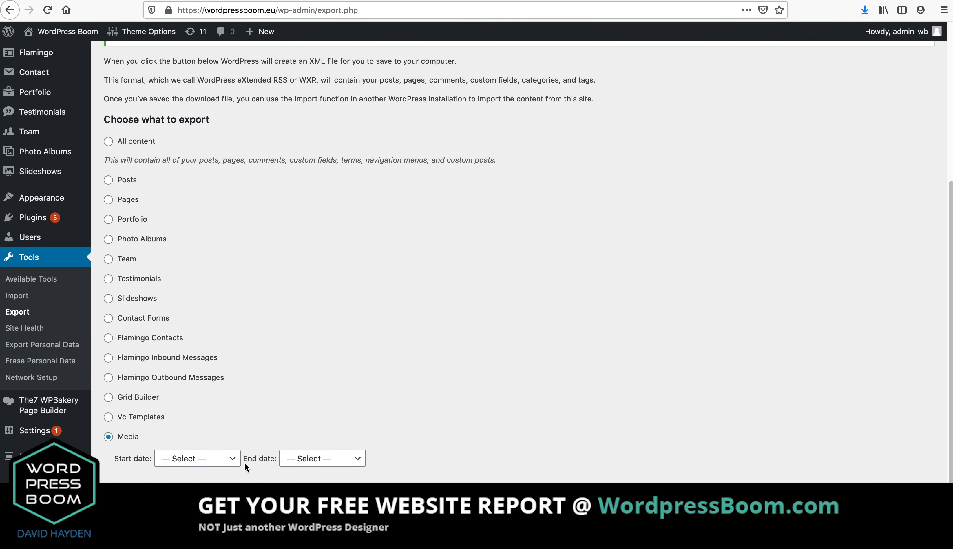
left_click(236, 457)
left_click(237, 426)
left_click(141, 499)
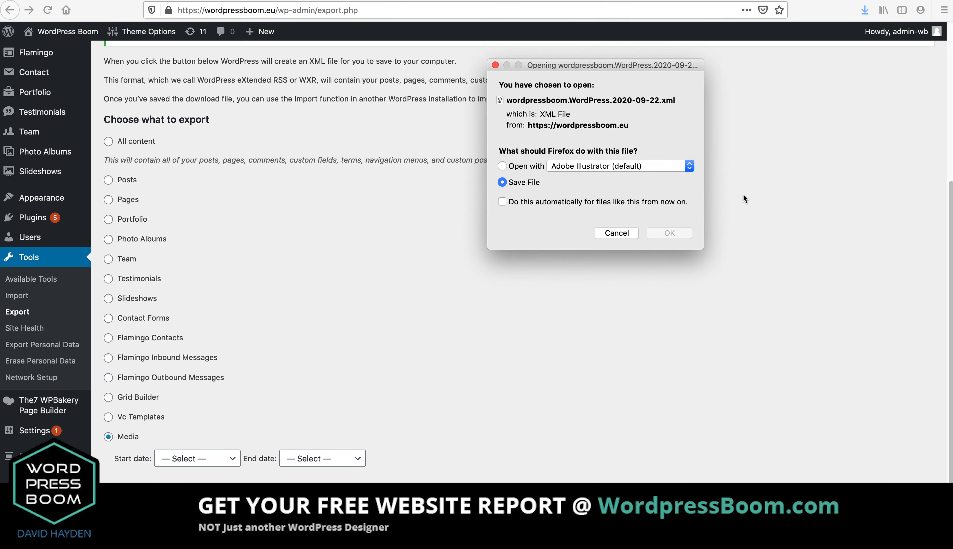
left_click(684, 237)
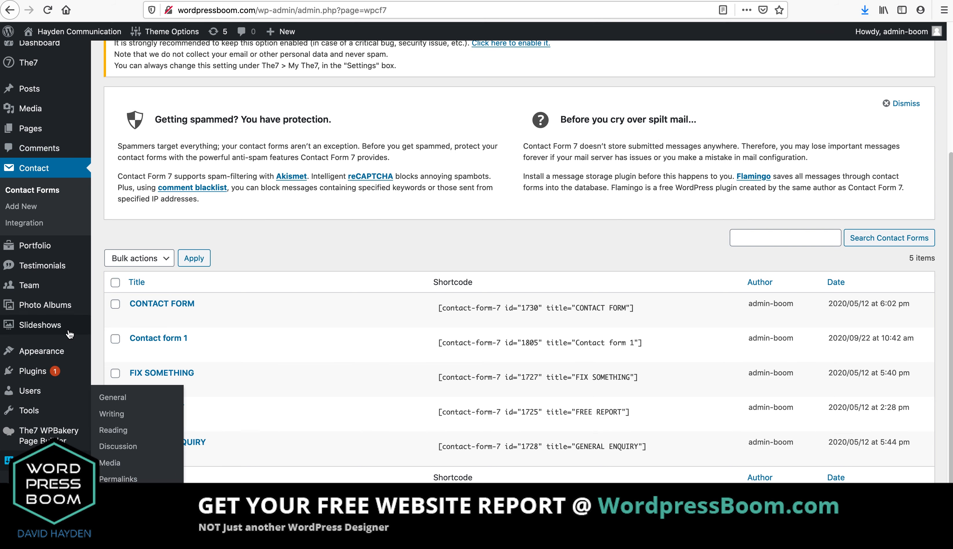
Step: Import the exported XML into the new site with file attachments downloaded, and review the results
mouse_move(69, 368)
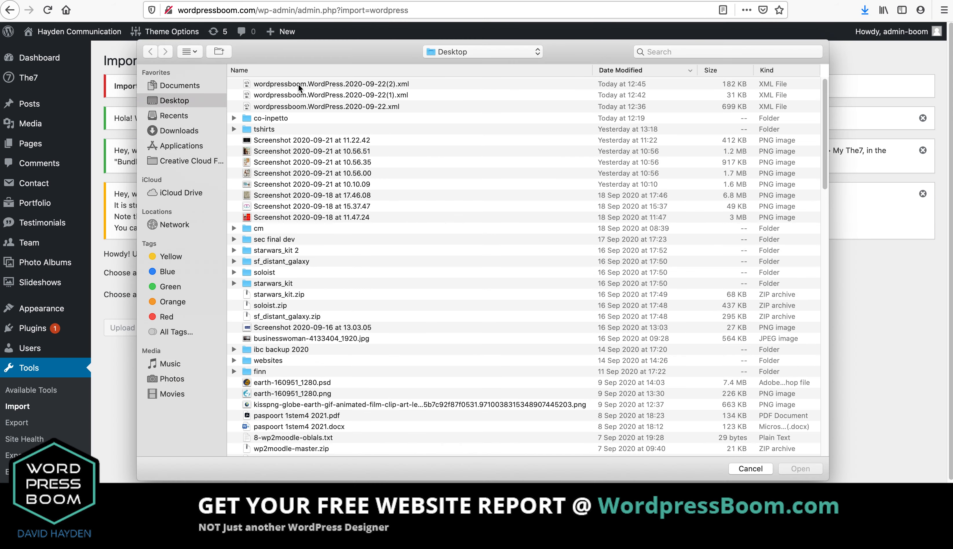
double_click(299, 83)
left_click(168, 338)
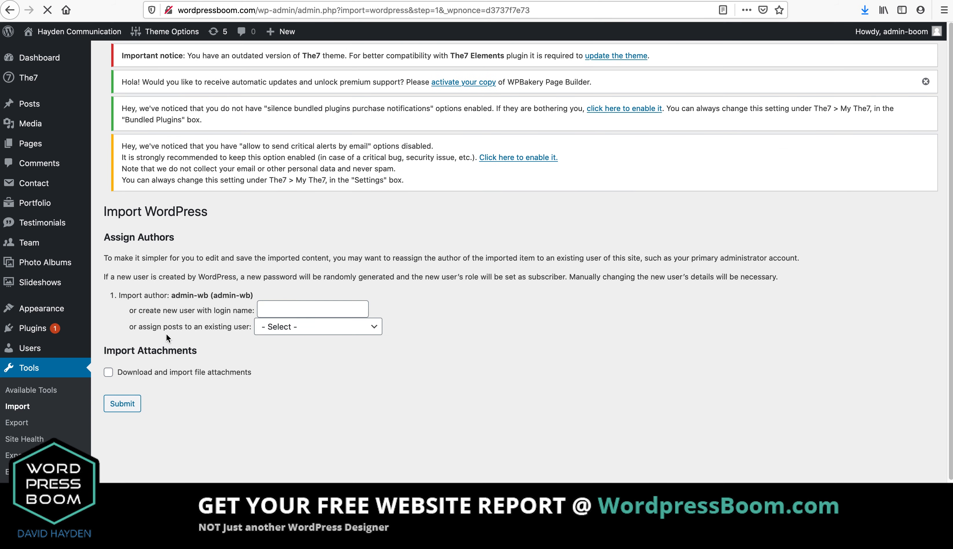
left_click(169, 393)
left_click(122, 421)
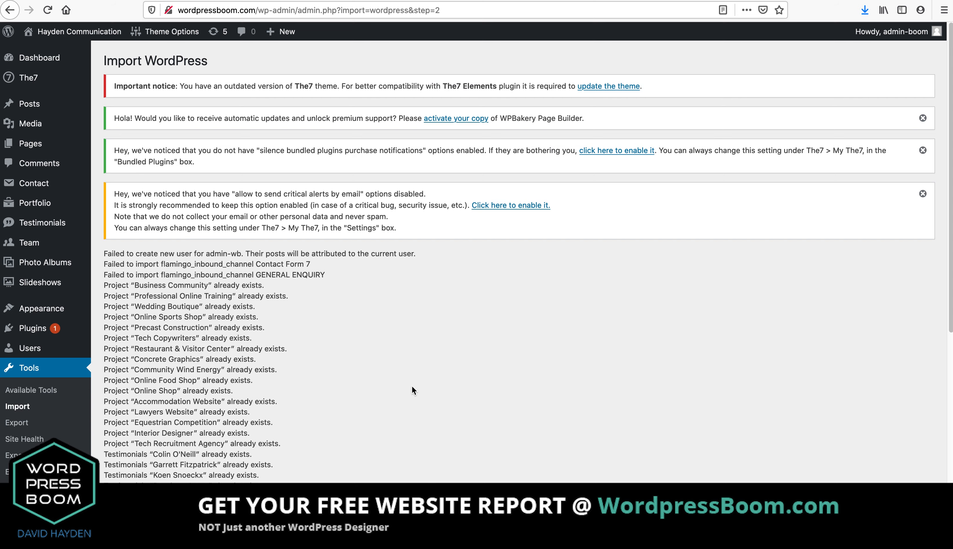
scroll(412, 386, "down", 10)
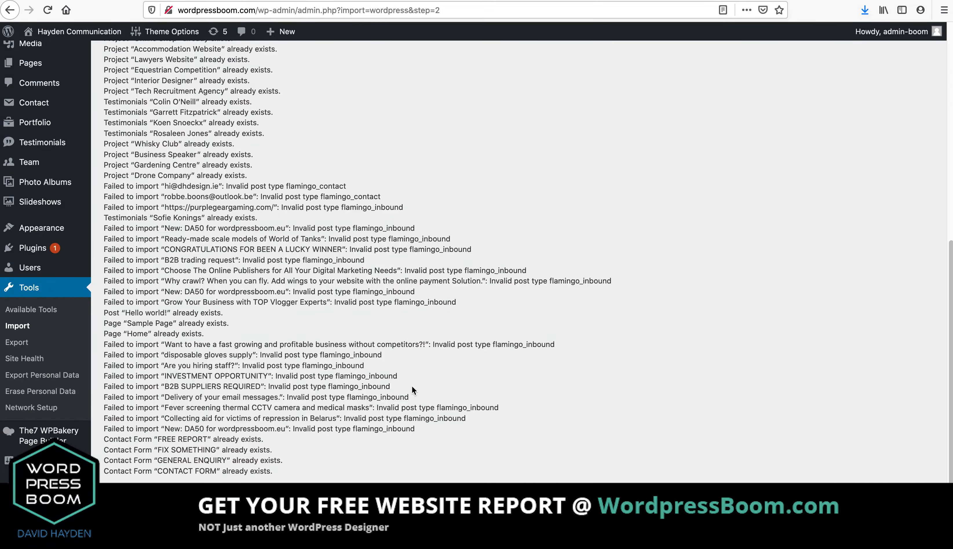
scroll(412, 386, "down", 1)
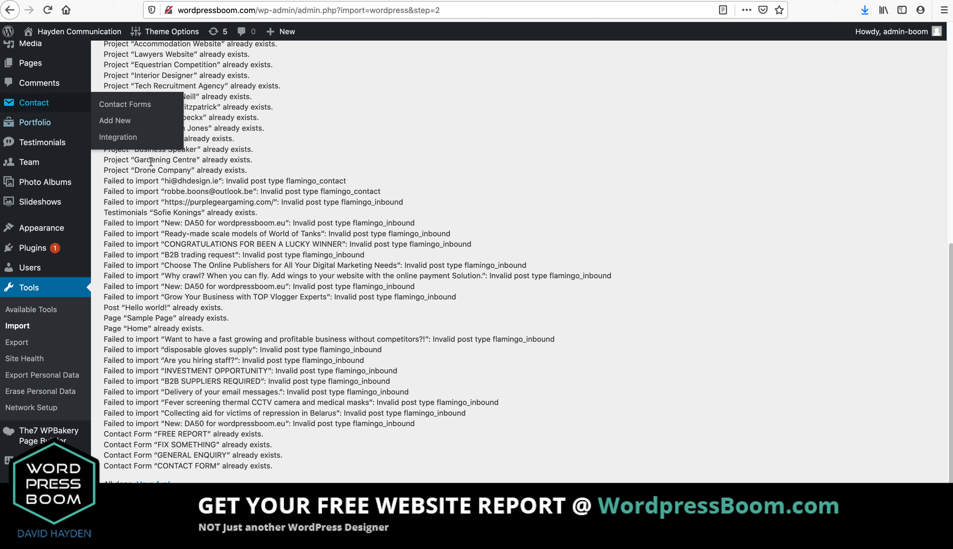
mouse_move(71, 180)
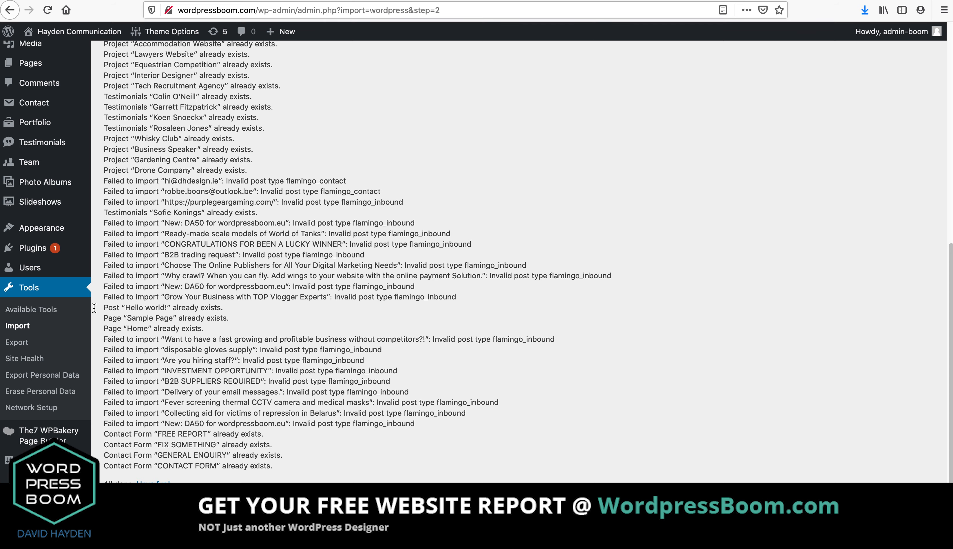
scroll(58, 275, "up", 5)
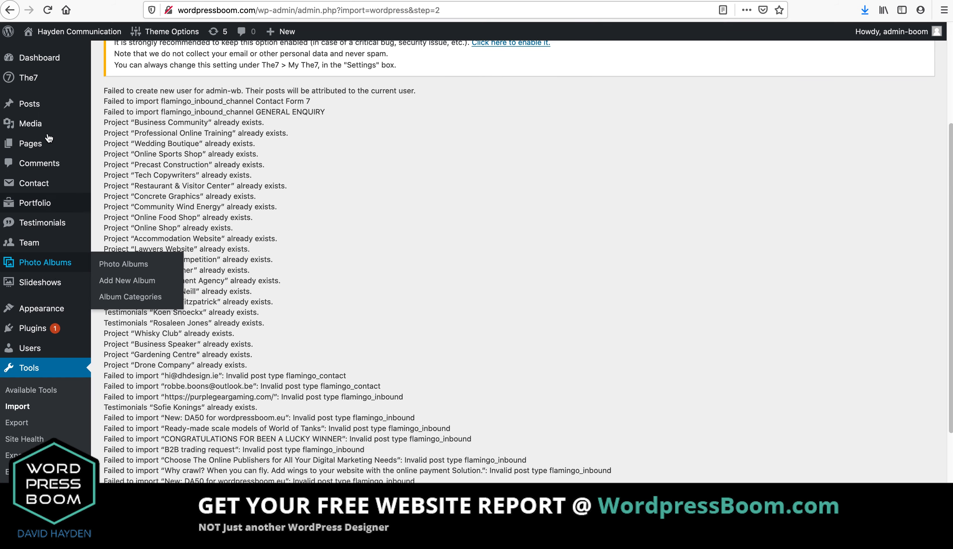
mouse_move(38, 130)
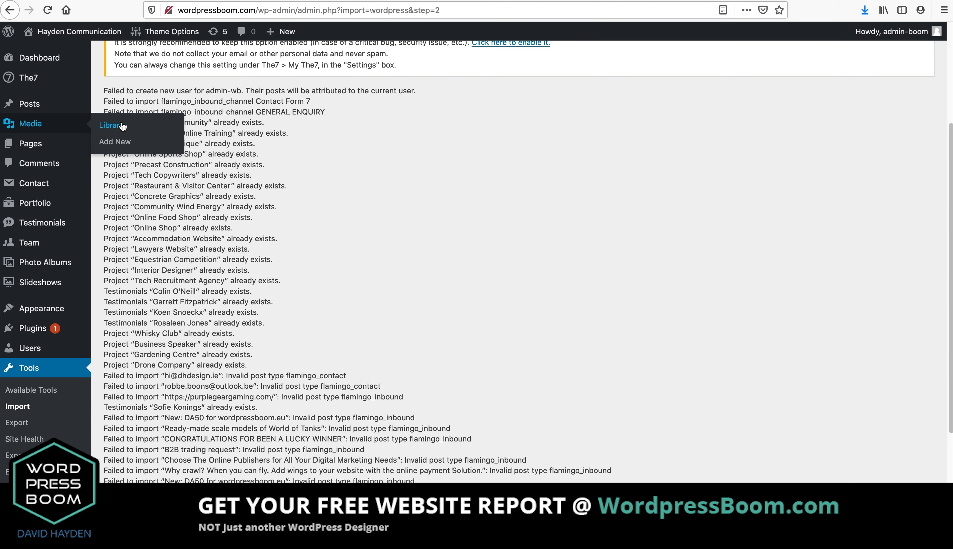
Step: Check the imported files in the Media Library, then head back to the import log
left_click(114, 125)
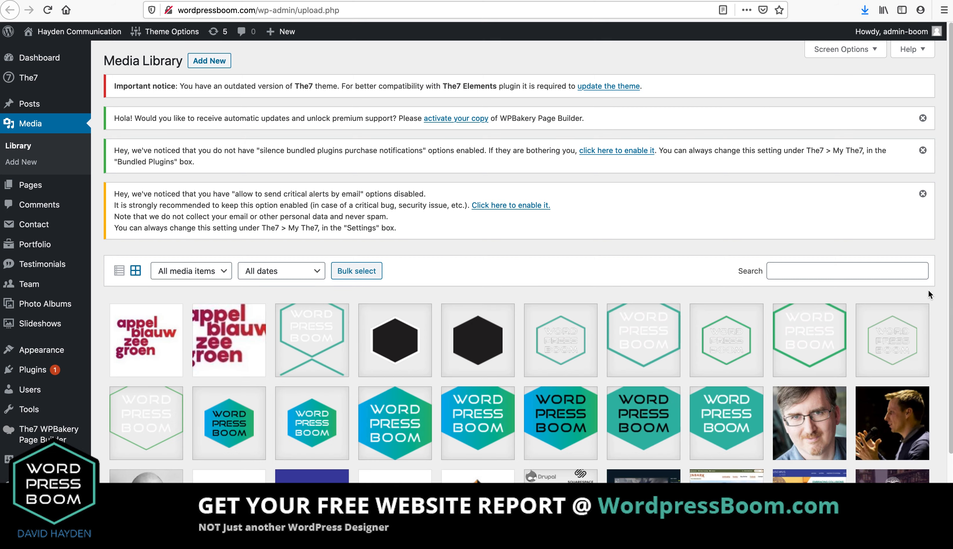
scroll(929, 290, "down", 3)
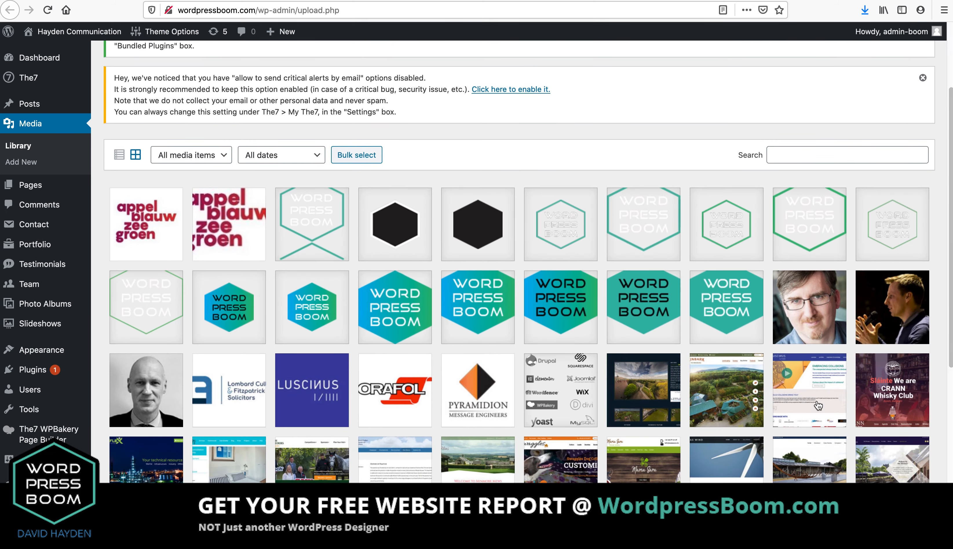
scroll(819, 405, "down", 10)
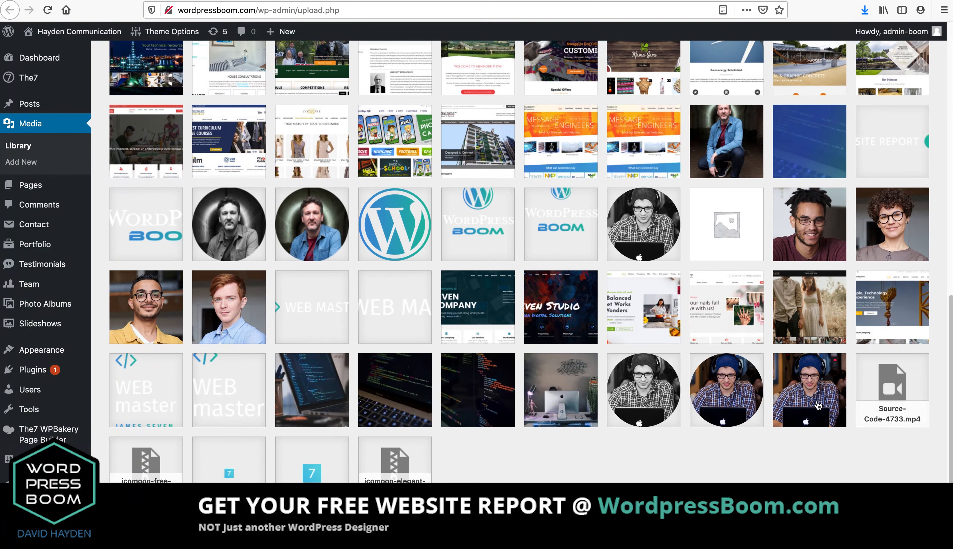
scroll(819, 405, "up", 12)
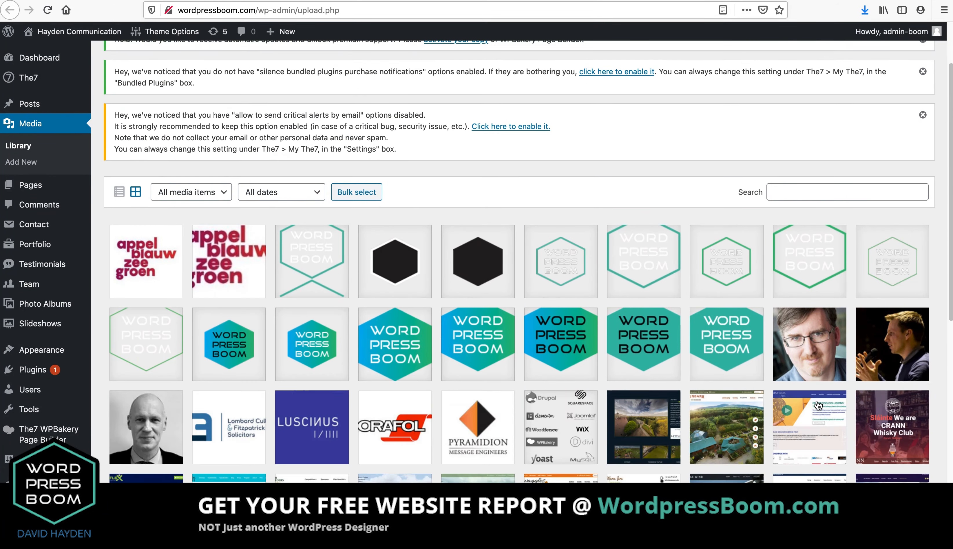
scroll(819, 405, "down", 3)
scroll(818, 405, "up", 5)
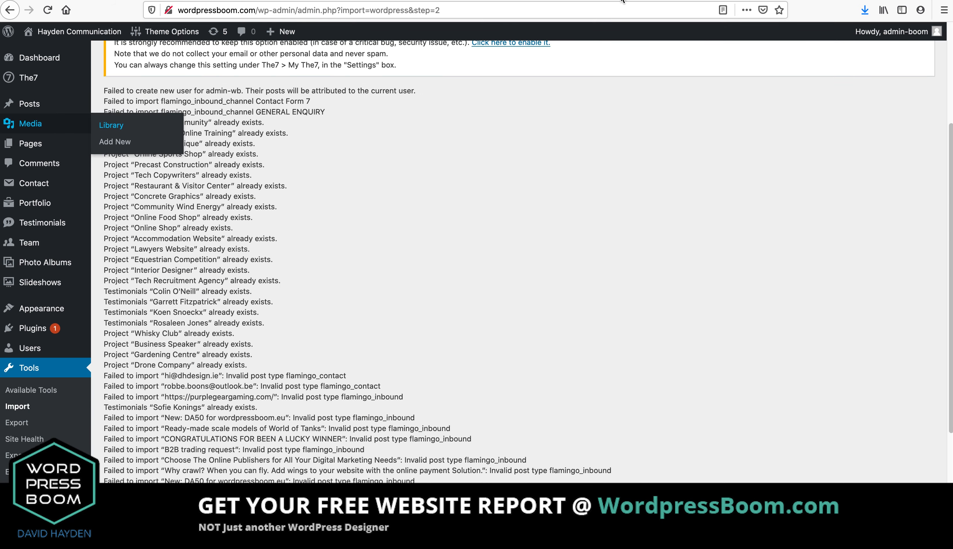
mouse_move(41, 32)
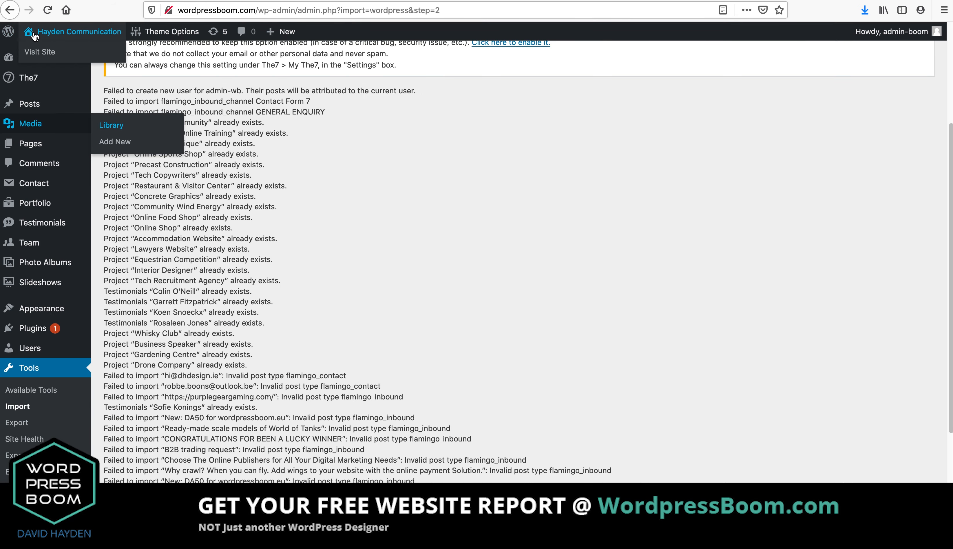
left_click(36, 53)
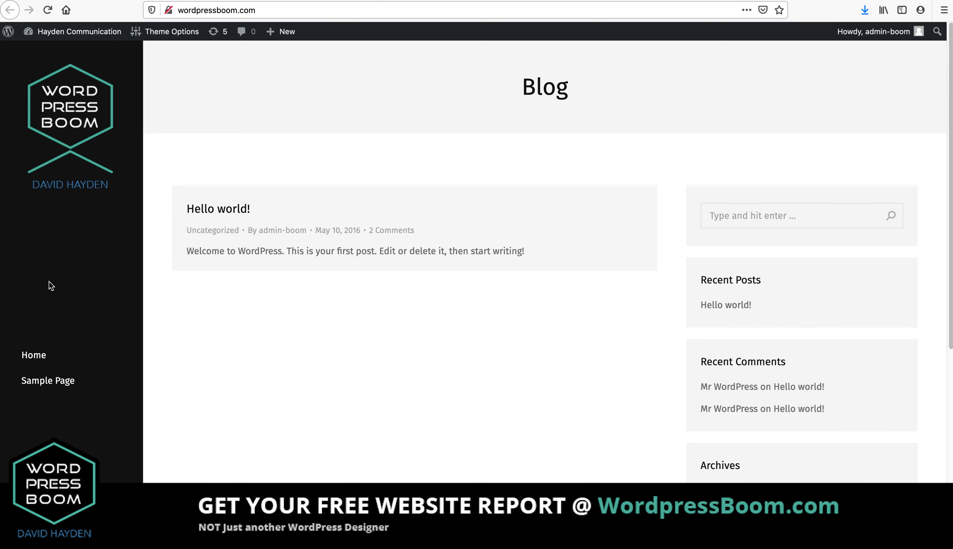
left_click(32, 356)
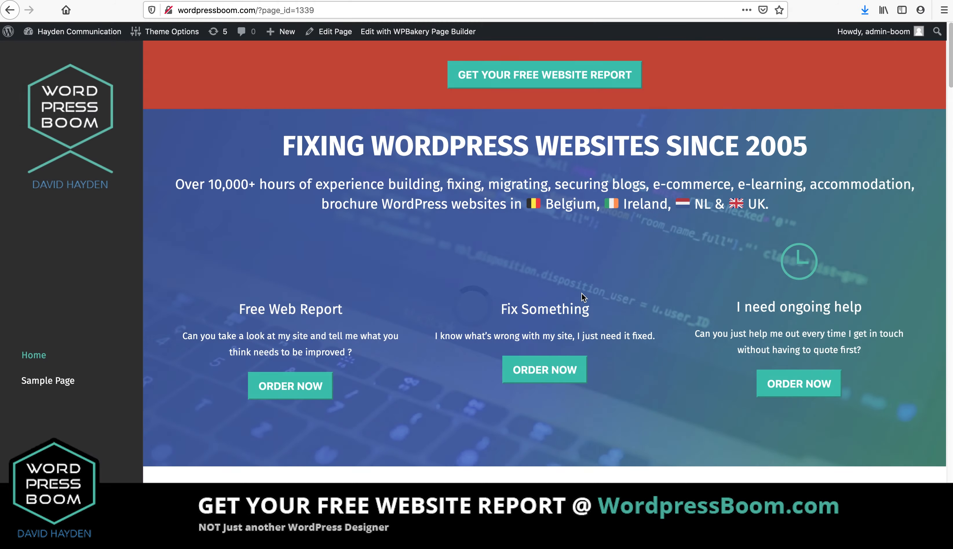
scroll(677, 268, "down", 20)
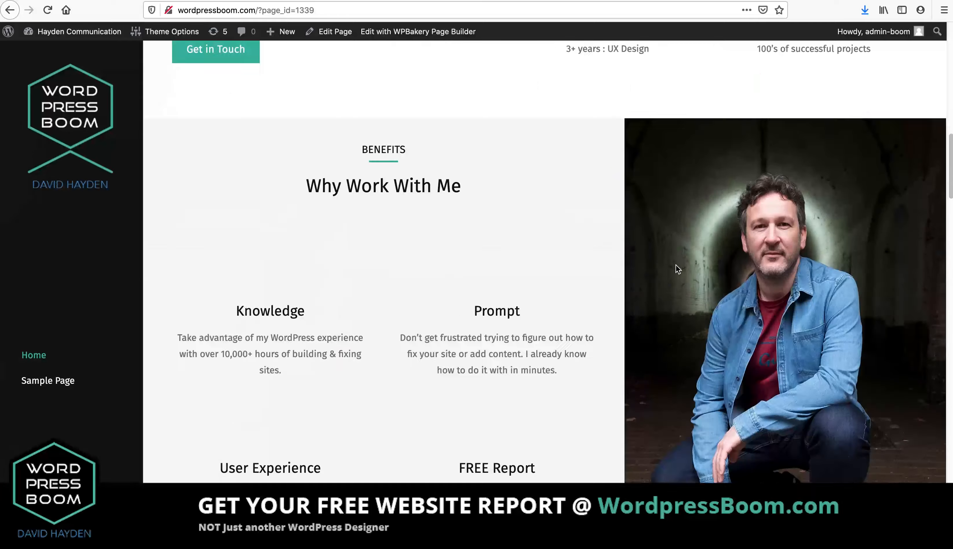
scroll(677, 266, "down", 15)
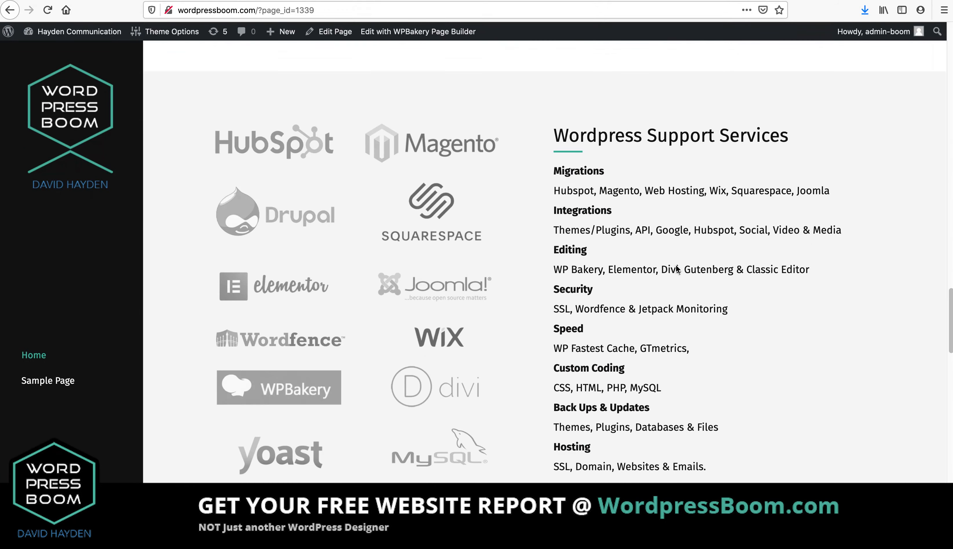
scroll(677, 269, "down", 15)
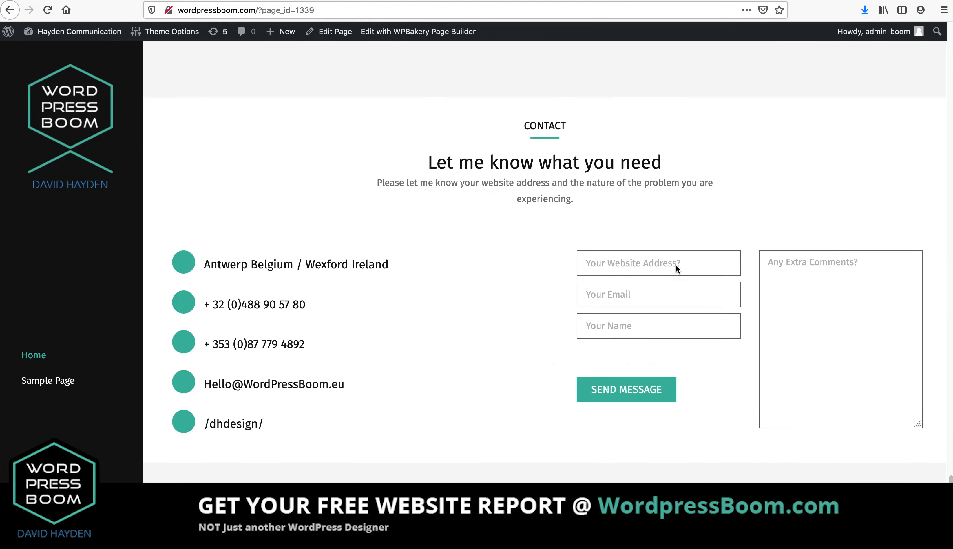
scroll(676, 269, "up", 20)
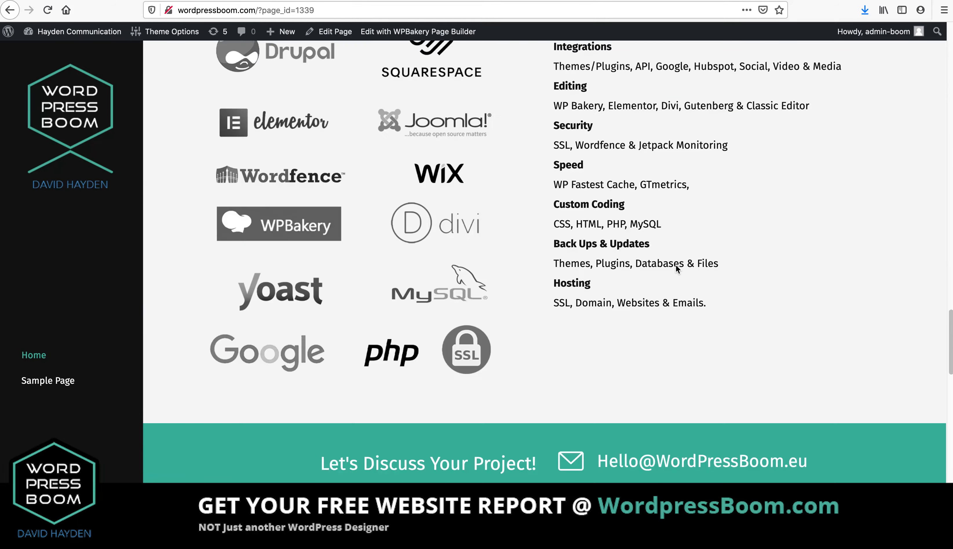
scroll(676, 267, "up", 10)
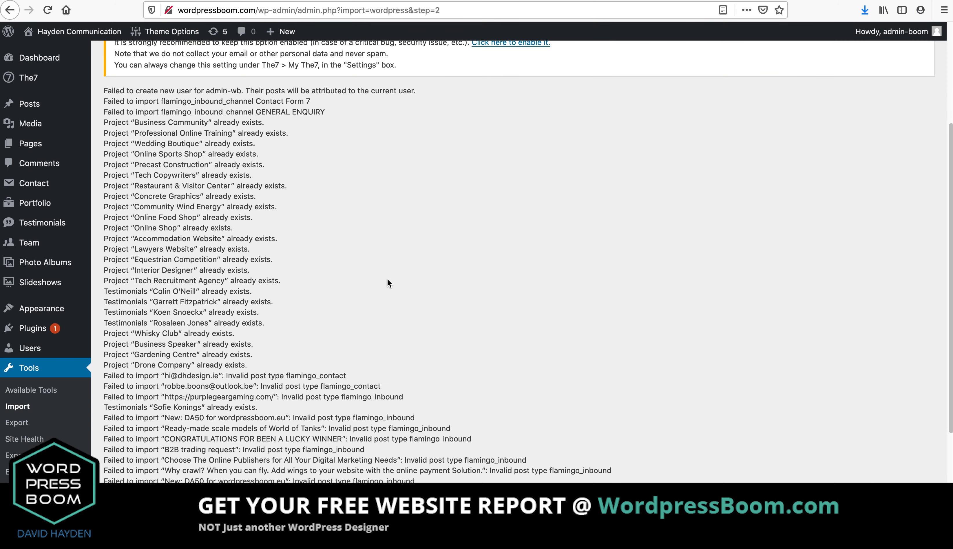
Step: Go to the Reading settings page in WordPress admin
mouse_move(71, 309)
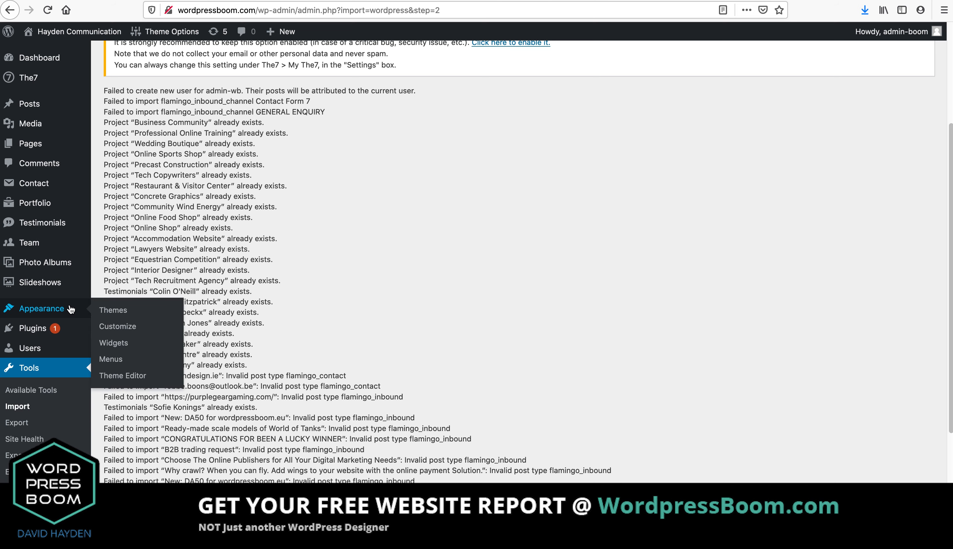
scroll(427, 334, "down", 5)
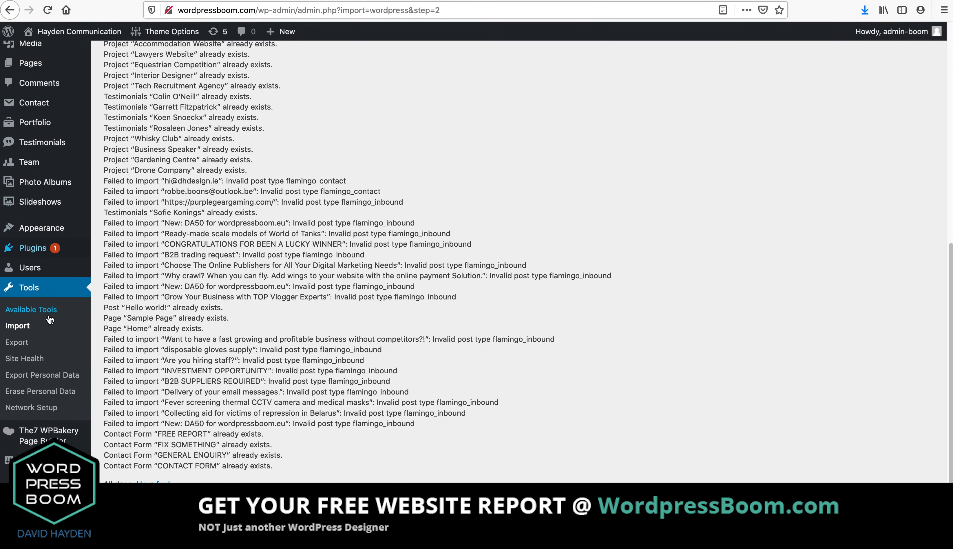
mouse_move(57, 460)
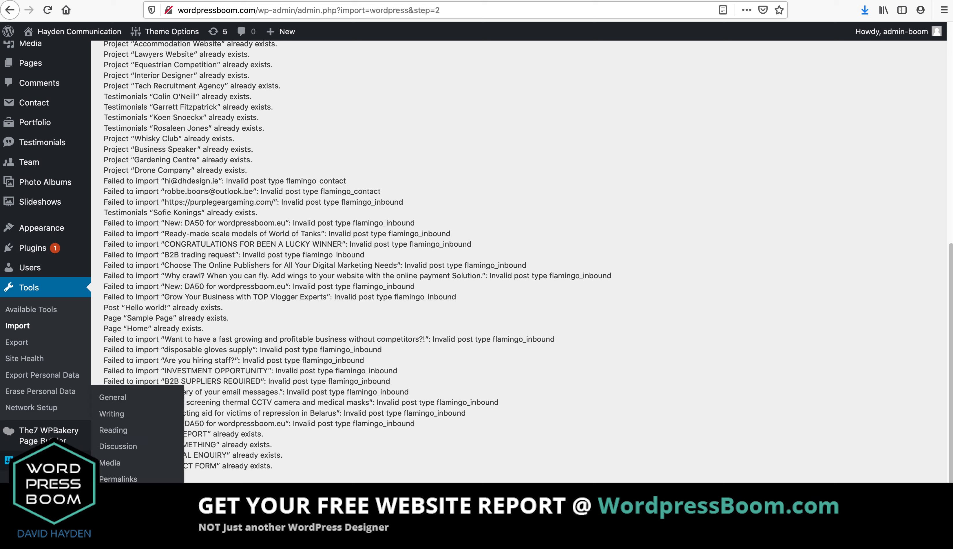
left_click(135, 416)
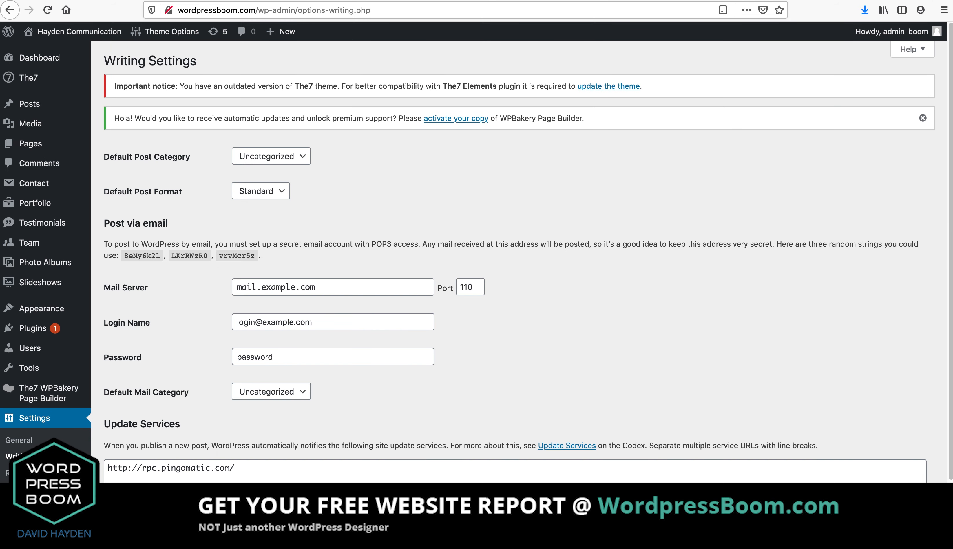
left_click(18, 473)
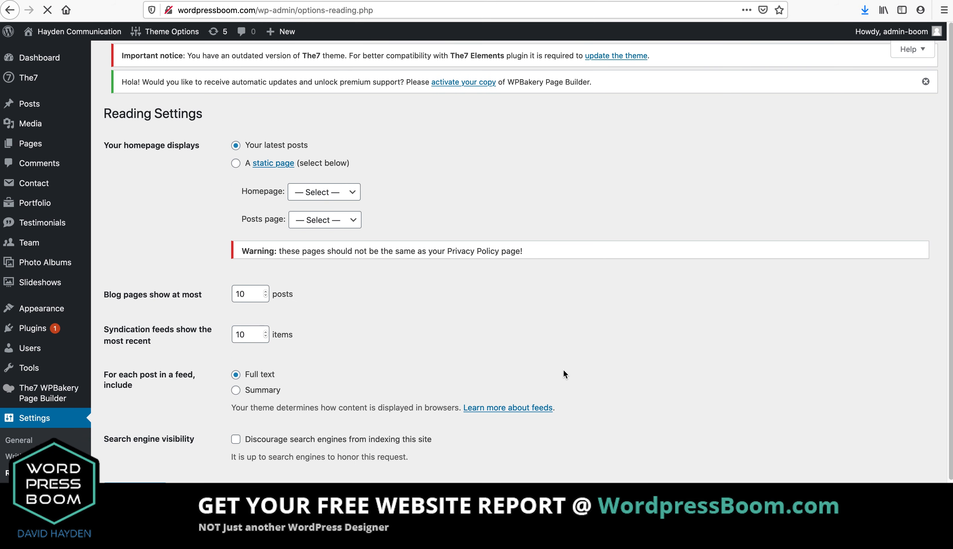
Step: Set 'A static page' with Home as homepage, leave Posts page unset, and save
left_click(235, 174)
left_click(350, 203)
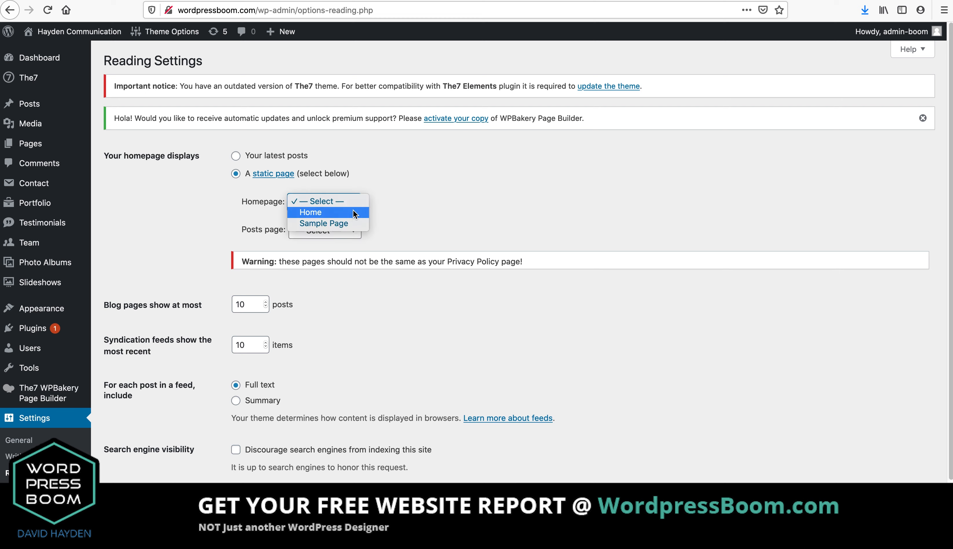
left_click(355, 213)
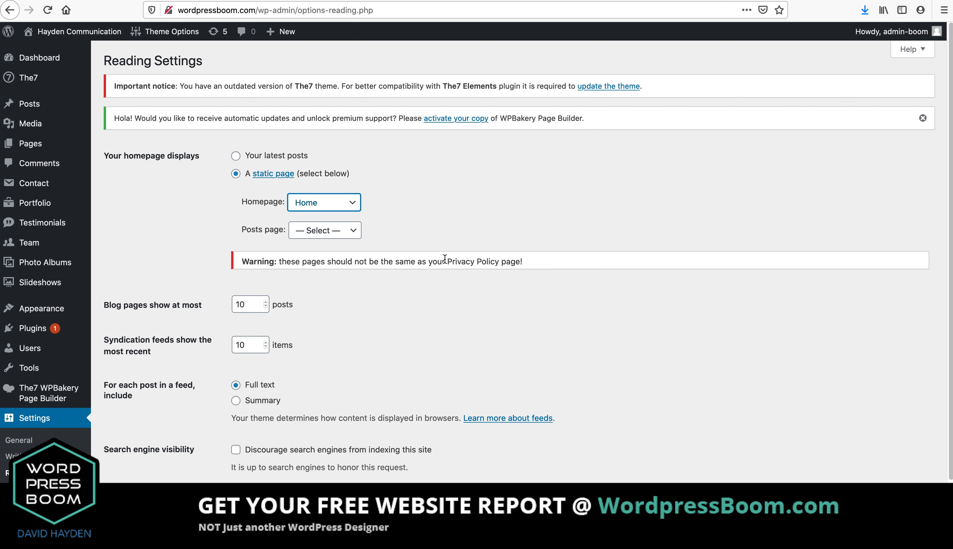
left_click(358, 235)
left_click(440, 235)
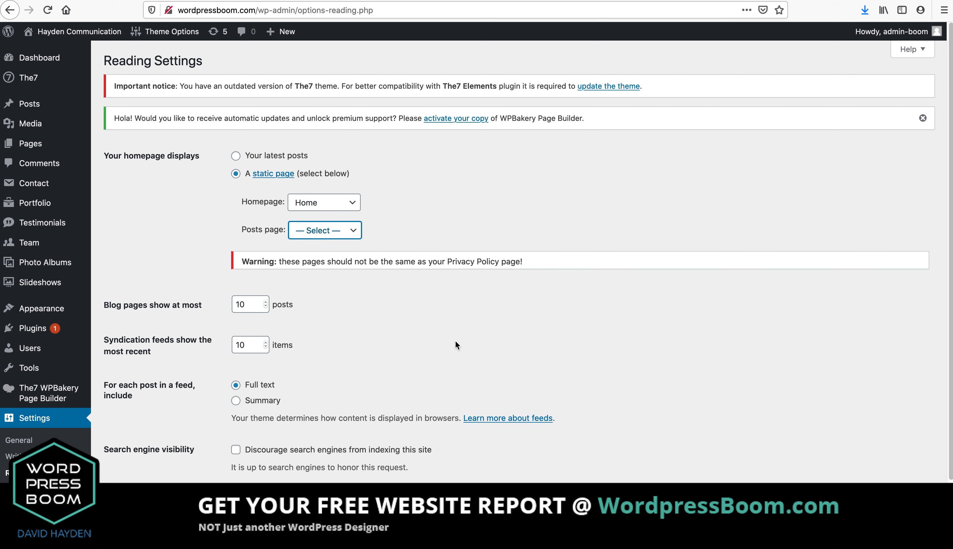
scroll(455, 344, "down", 3)
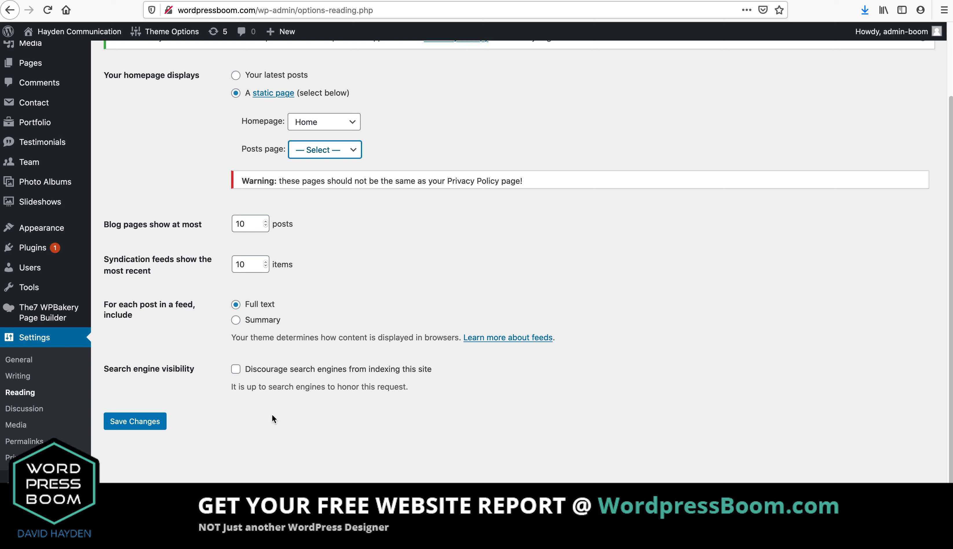
left_click(130, 424)
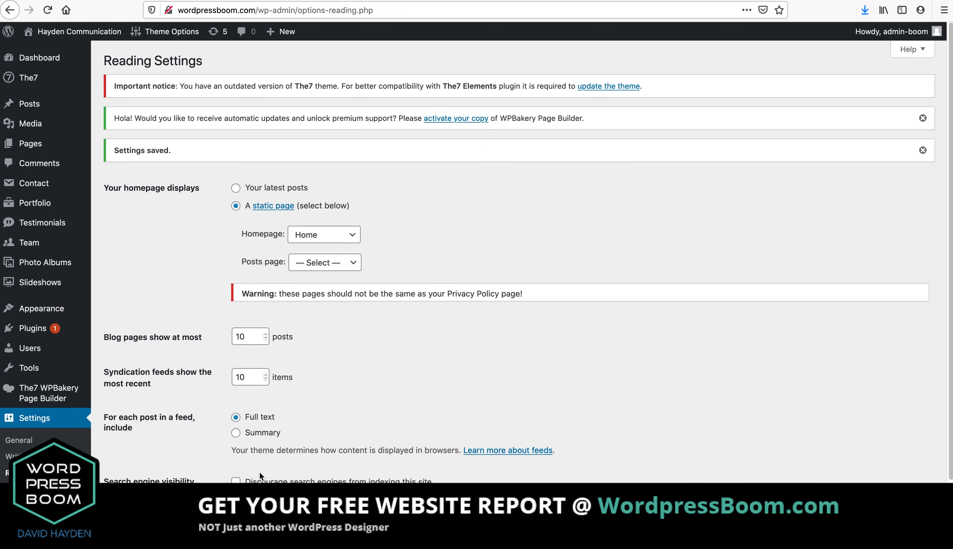
Step: Go to the navigation menu editor to review the Main menu
scroll(538, 398, "down", 3)
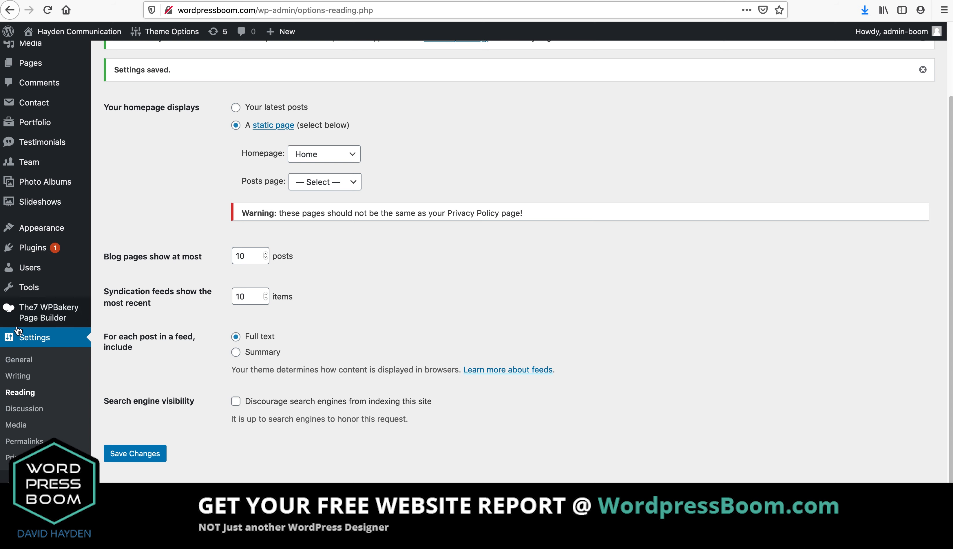
mouse_move(48, 232)
left_click(138, 278)
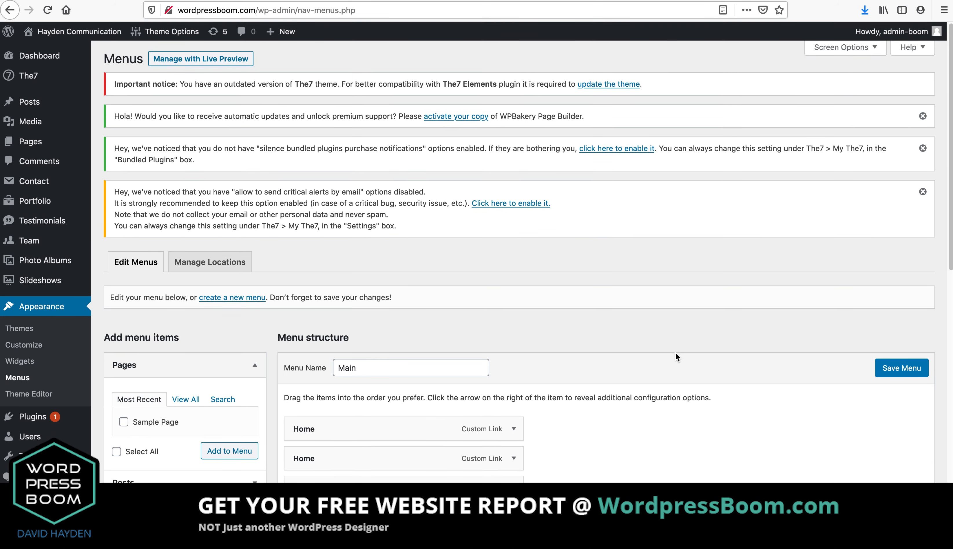
Step: Remove the duplicate Home and About Me items from the Main menu
scroll(675, 351, "down", 8)
scroll(675, 351, "down", 4)
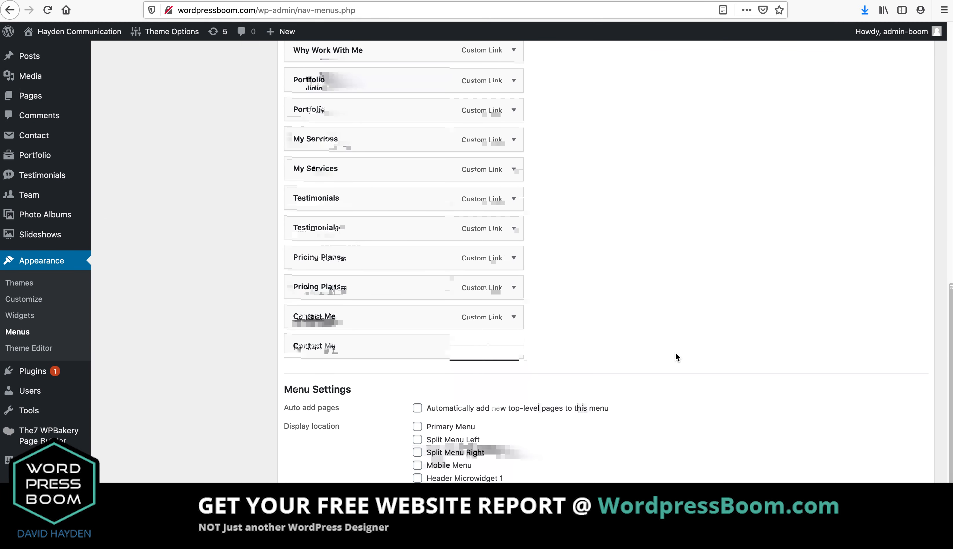
scroll(675, 352, "up", 3)
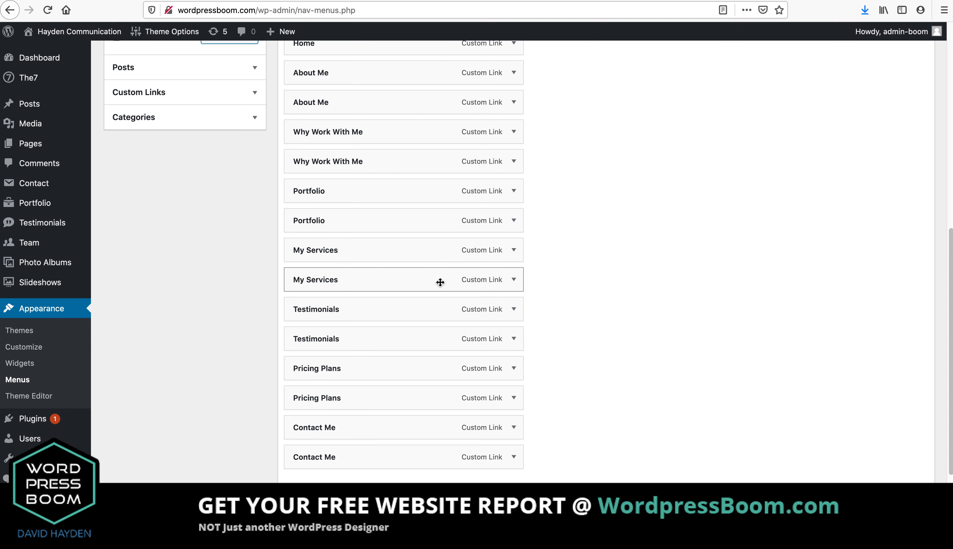
scroll(440, 282, "up", 2)
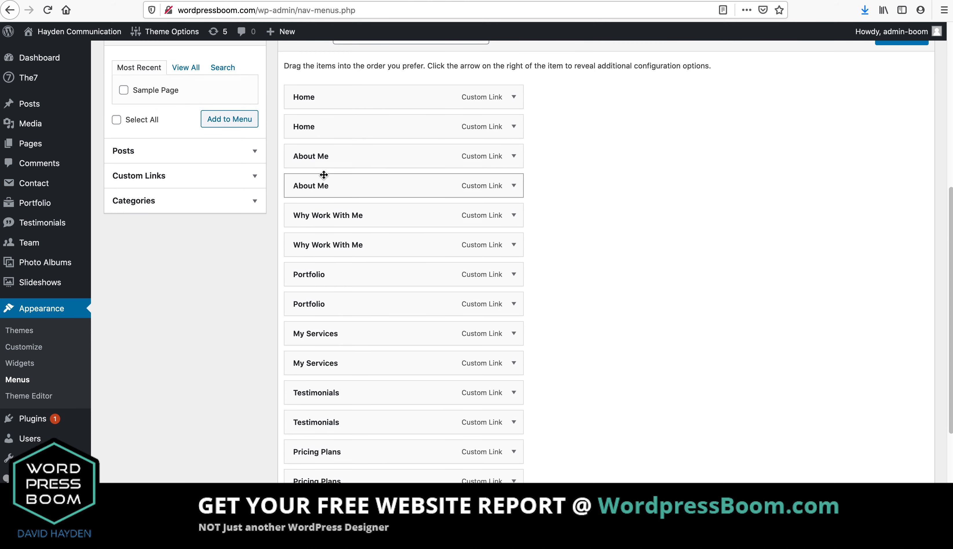
scroll(511, 249, "up", 6)
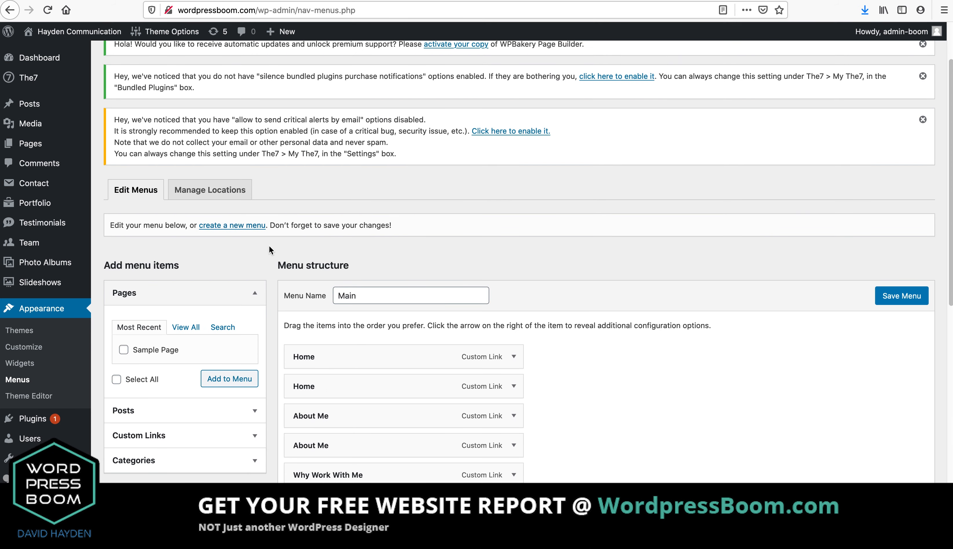
scroll(638, 410, "down", 3)
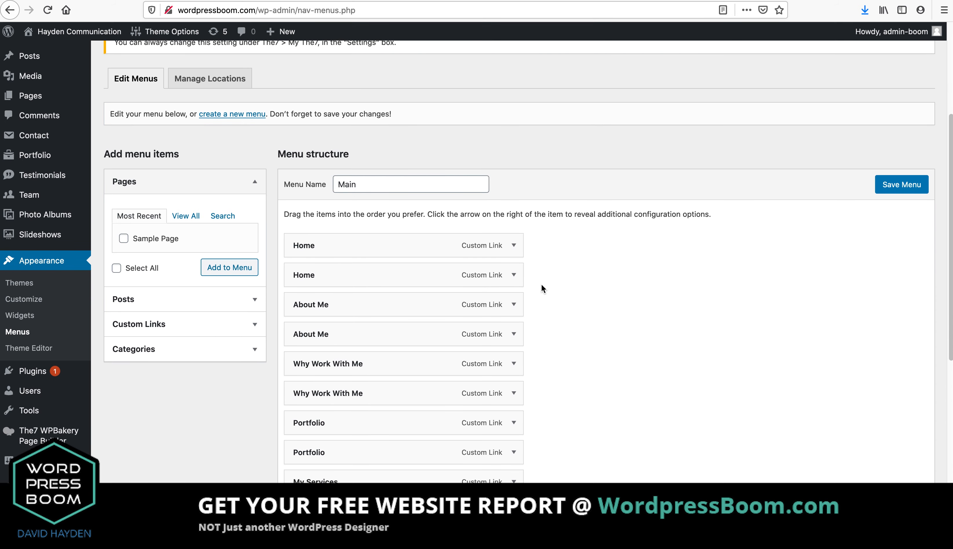
left_click(514, 246)
left_click(304, 377)
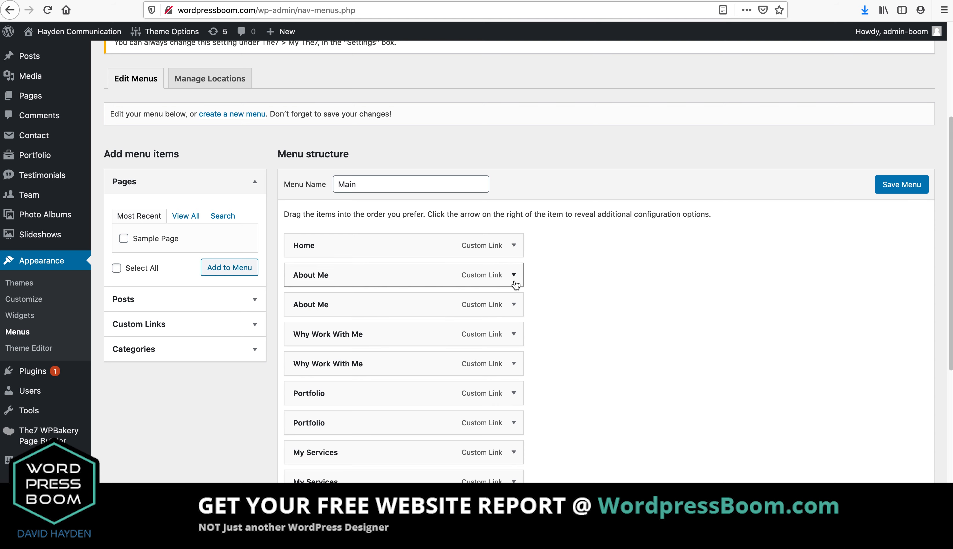
left_click(514, 276)
left_click(306, 412)
Step: Save the cleaned Main menu, then return to the site's browser tab
scroll(379, 398, "down", 4)
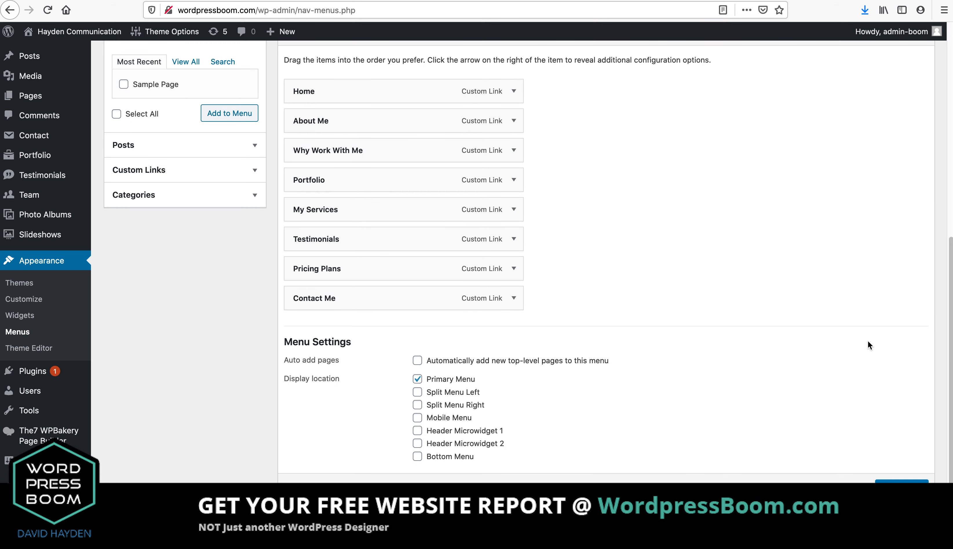
scroll(868, 339, "up", 5)
scroll(869, 342, "down", 4)
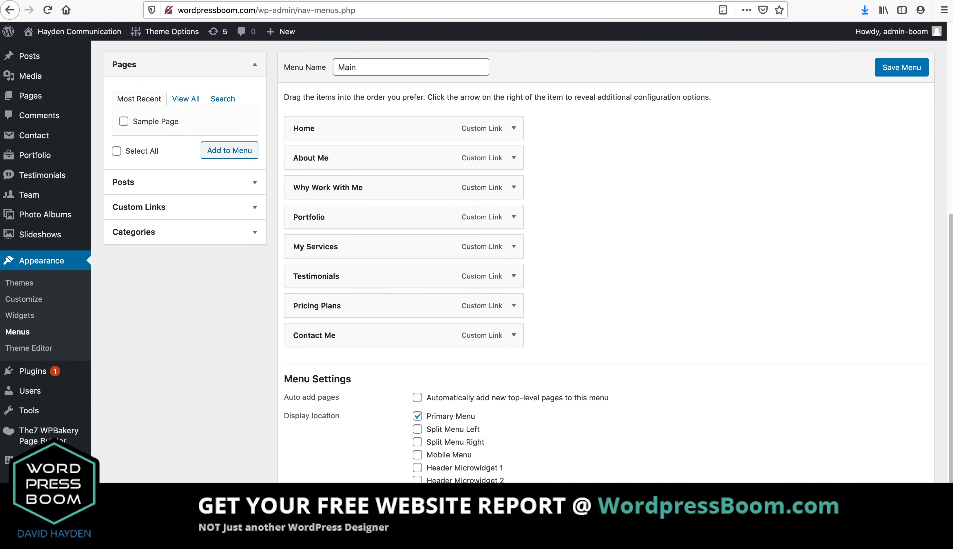
left_click(902, 523)
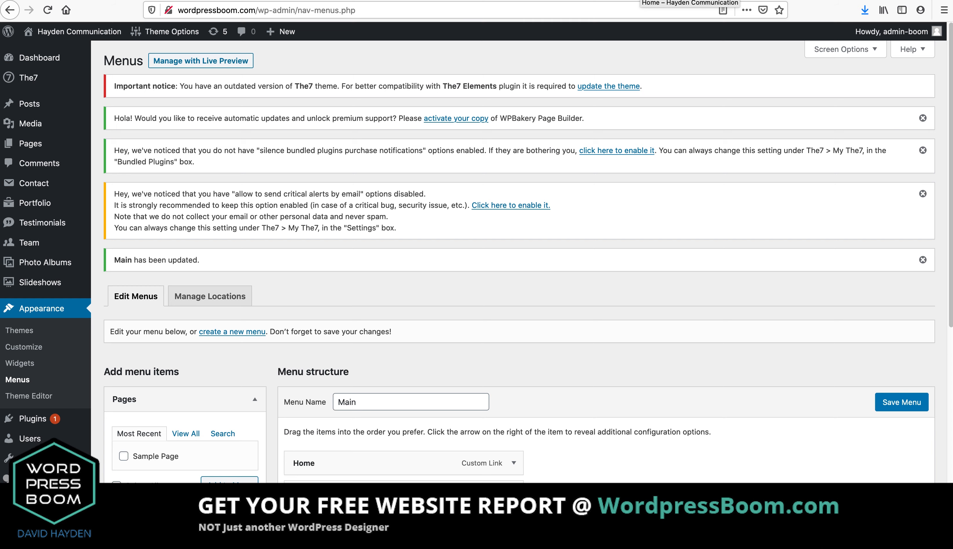
left_click(639, 0)
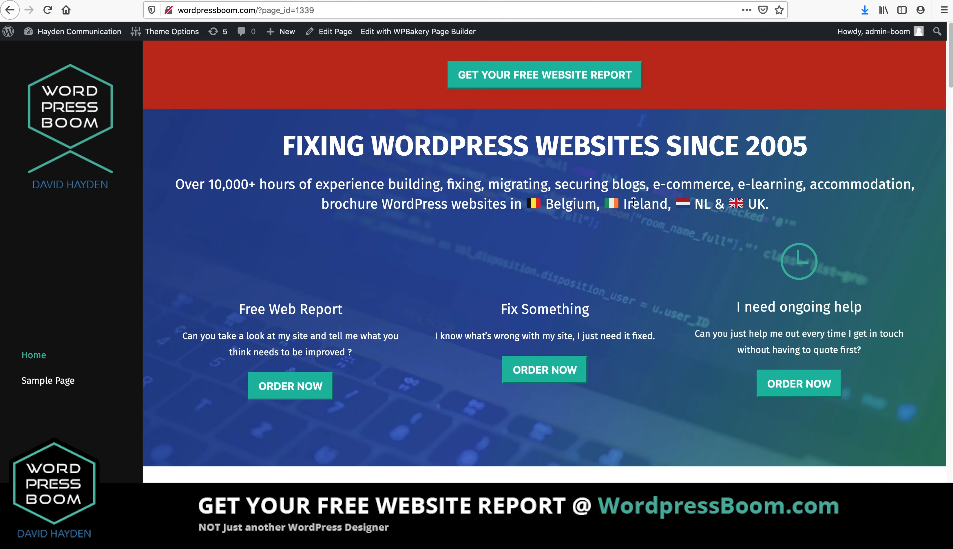
Step: Reload the homepage and test the About Me, Why Work With Me, Portfolio, Testimonials and Pricing Plans links
scroll(637, 343, "down", 4)
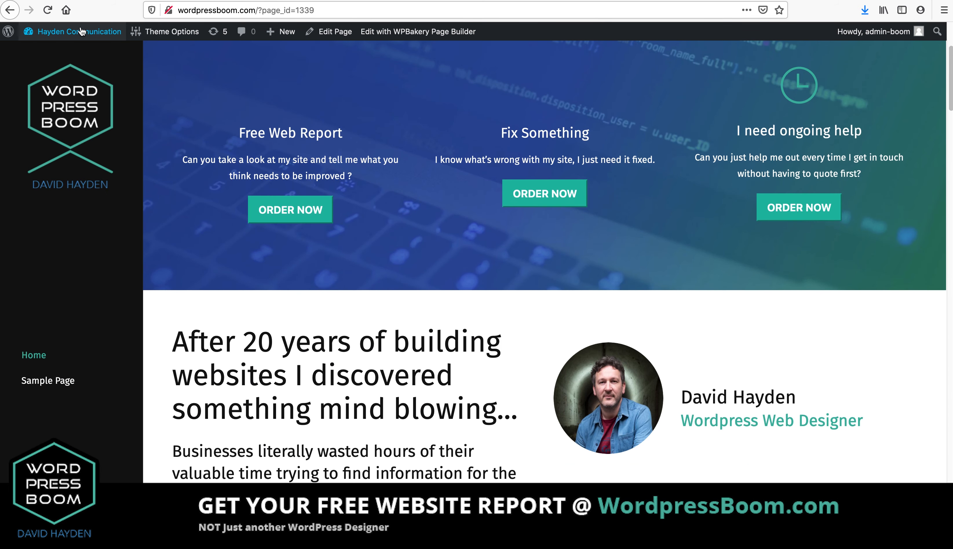
left_click(47, 10)
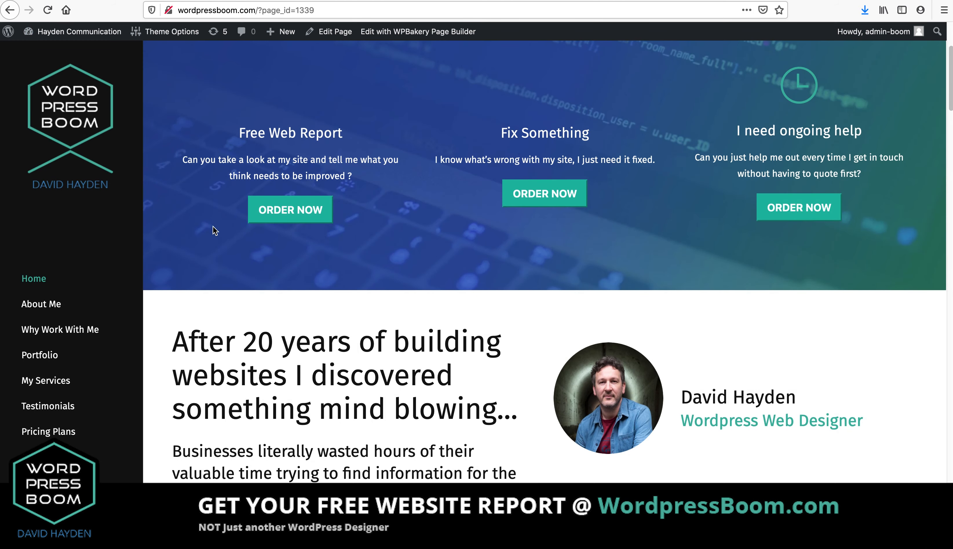
left_click(50, 305)
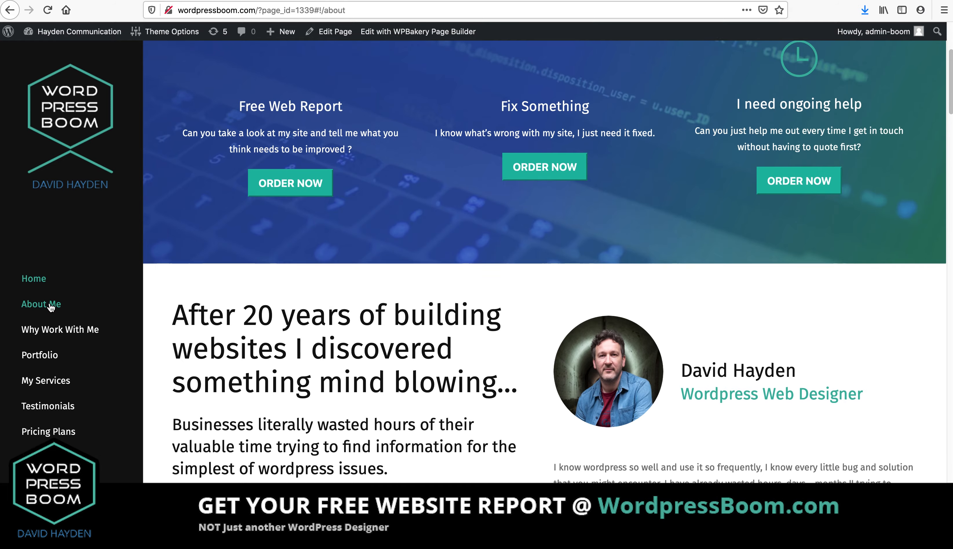
left_click(51, 330)
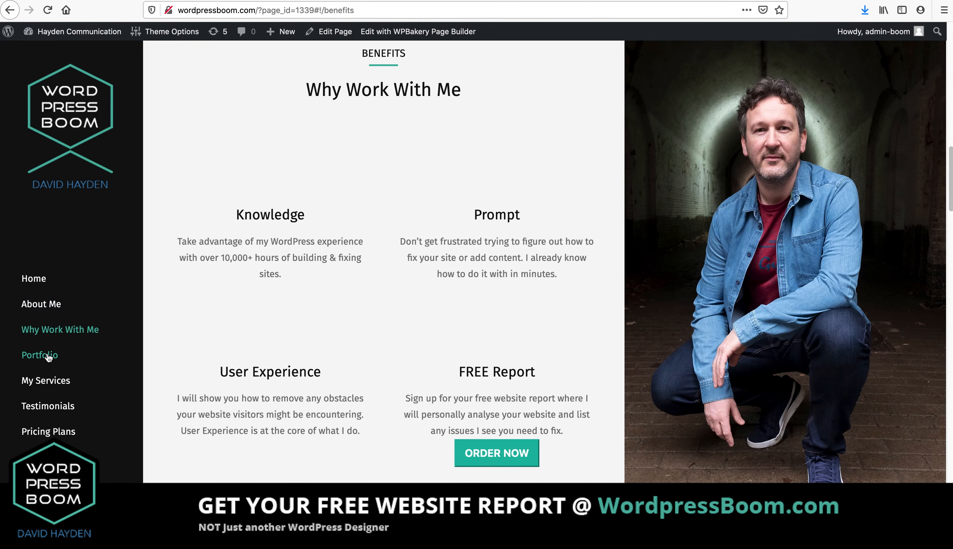
left_click(49, 355)
left_click(51, 407)
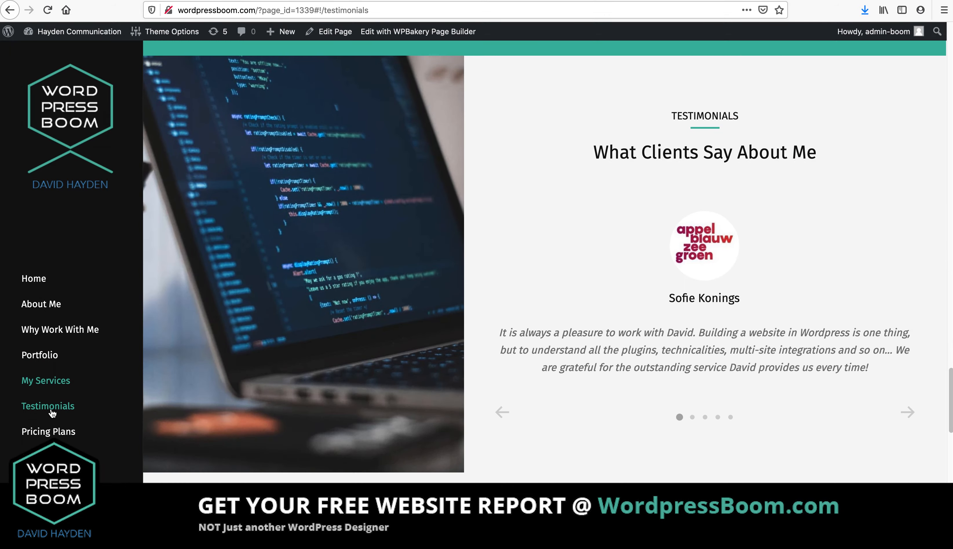
left_click(48, 431)
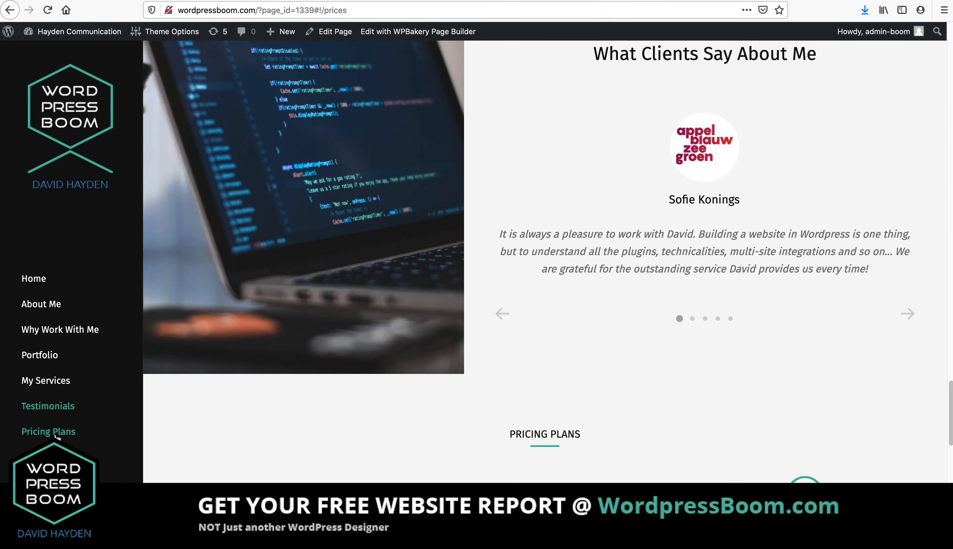
Step: Jump back to About Me and scroll through the page sections
left_click(45, 305)
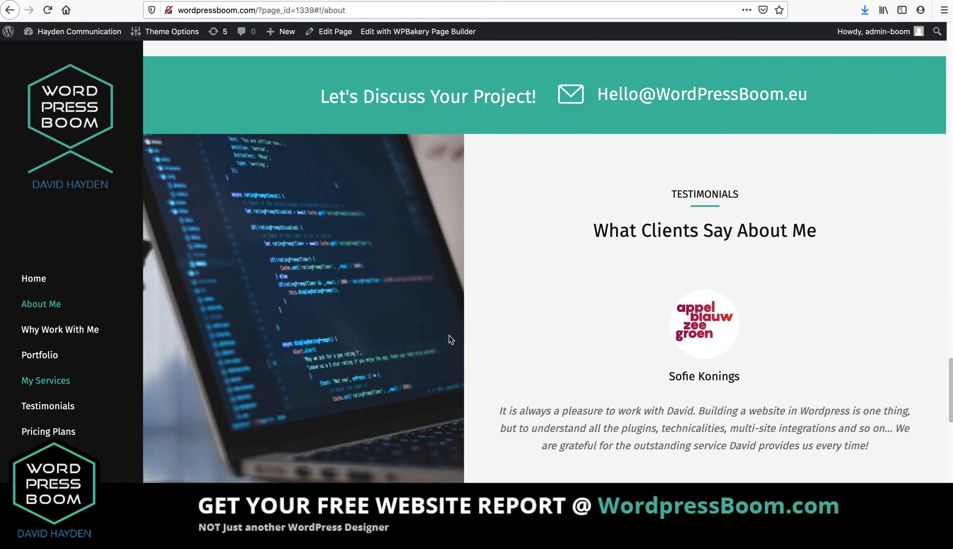
scroll(732, 250, "down", 15)
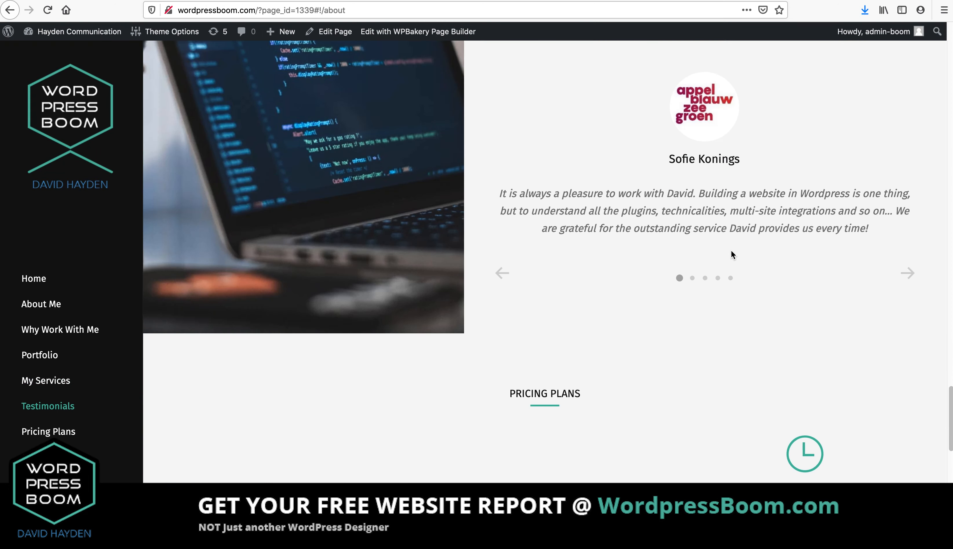
scroll(732, 250, "down", 8)
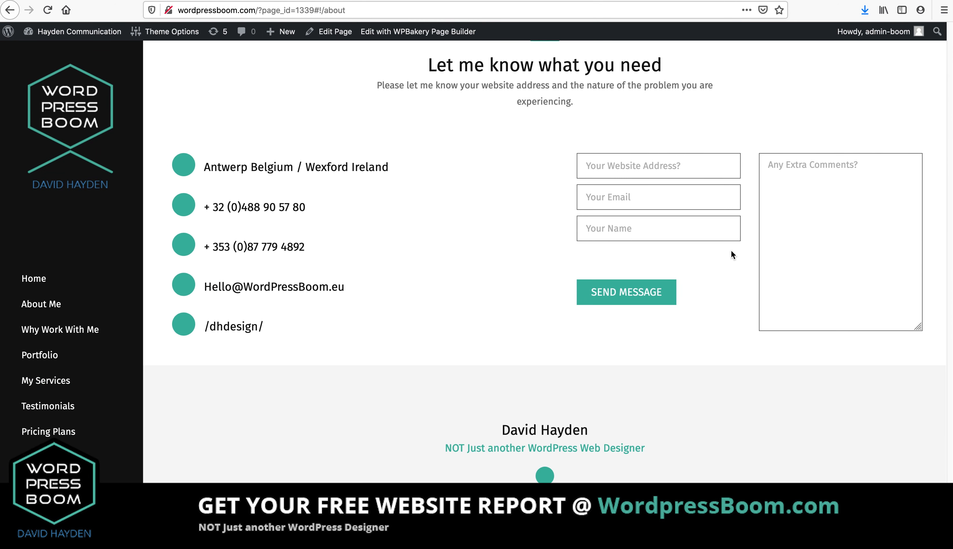
scroll(731, 250, "up", 20)
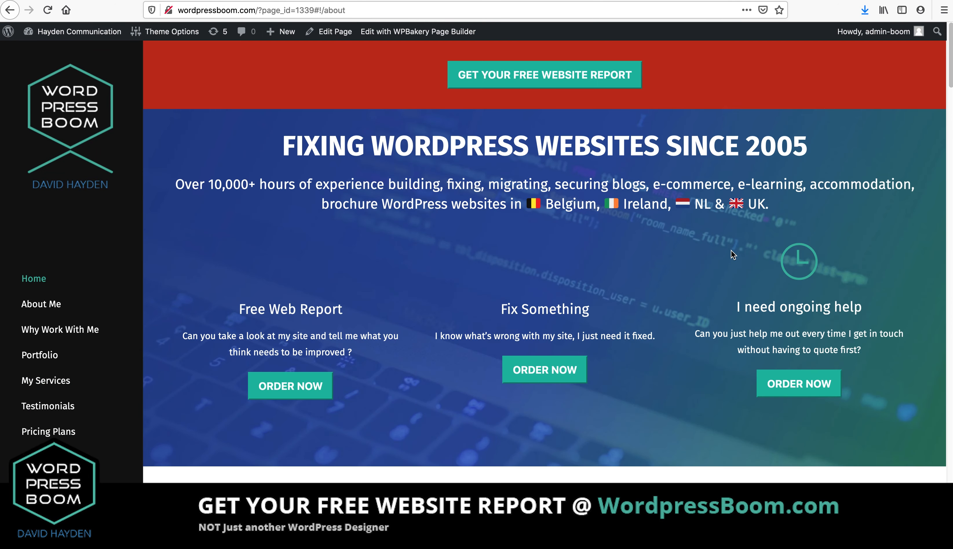
scroll(648, 267, "down", 5)
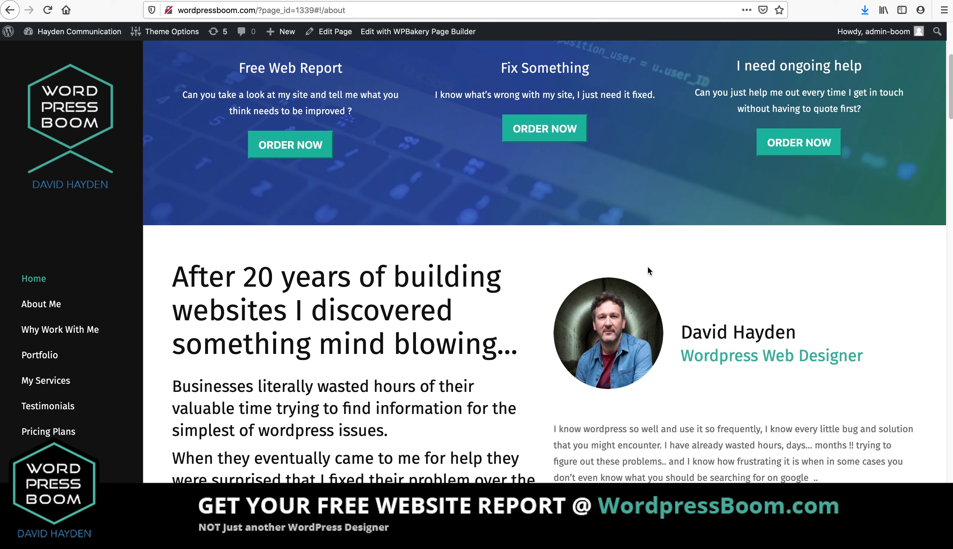
scroll(648, 266, "up", 5)
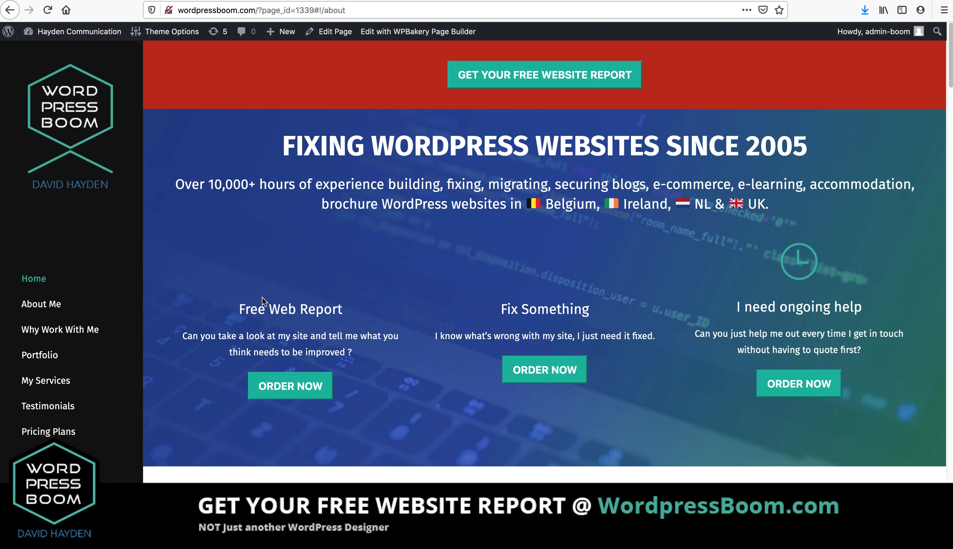
scroll(316, 262, "down", 2)
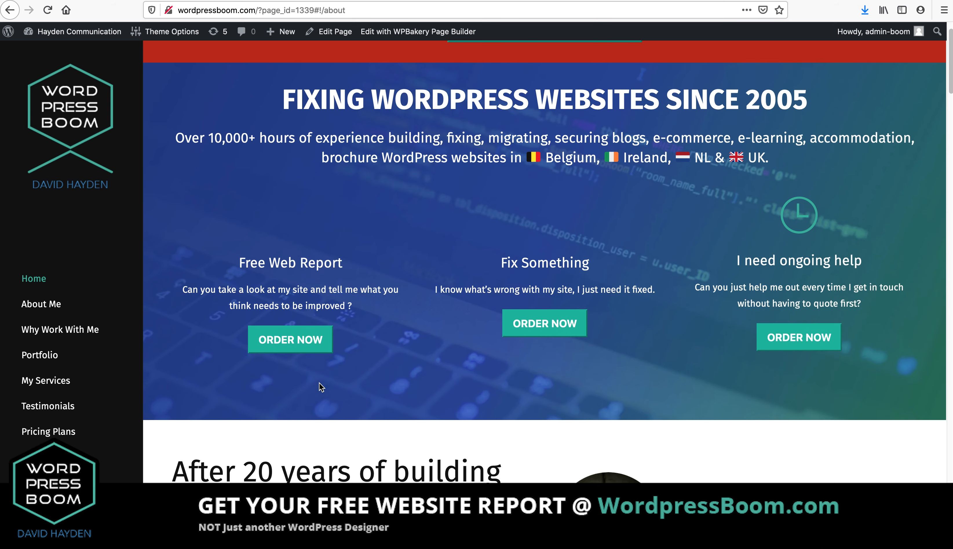
left_click(297, 344)
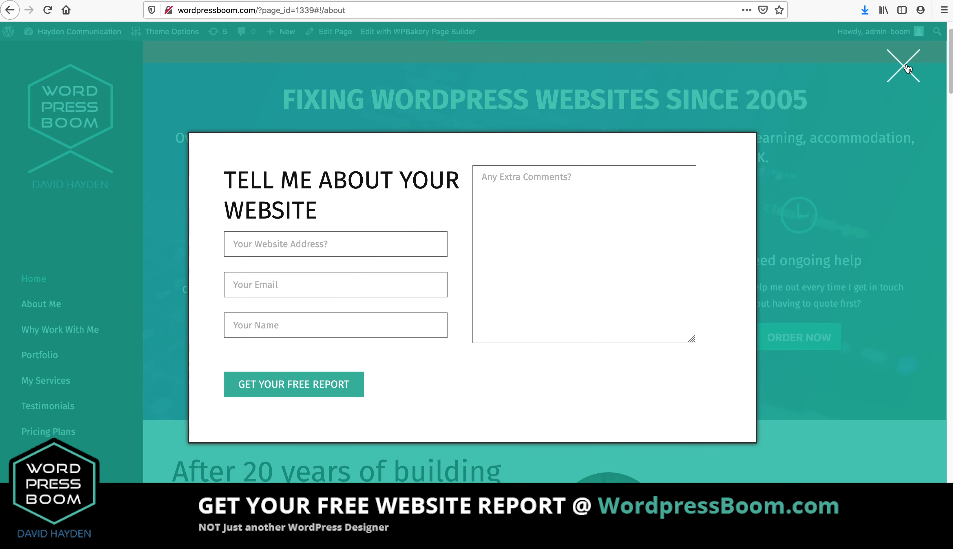
left_click(907, 68)
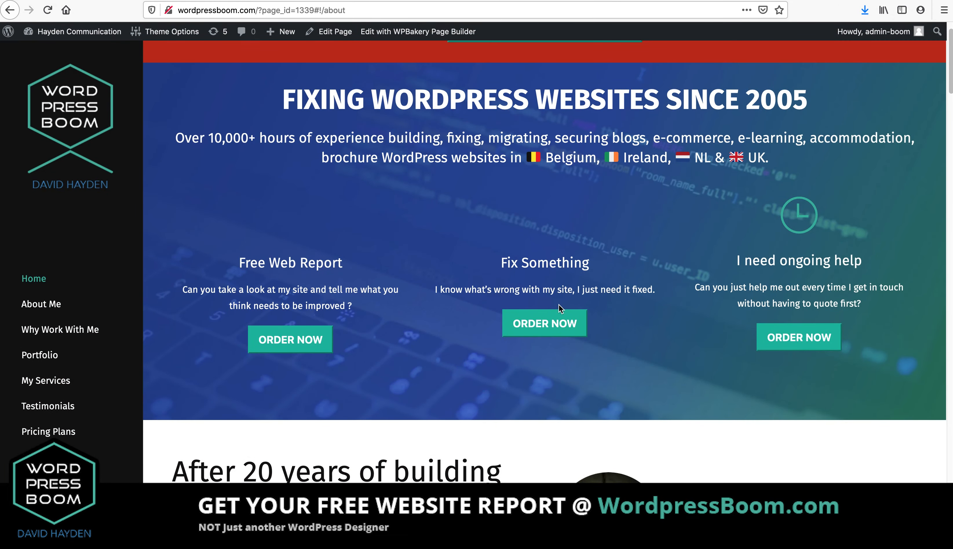
left_click(549, 324)
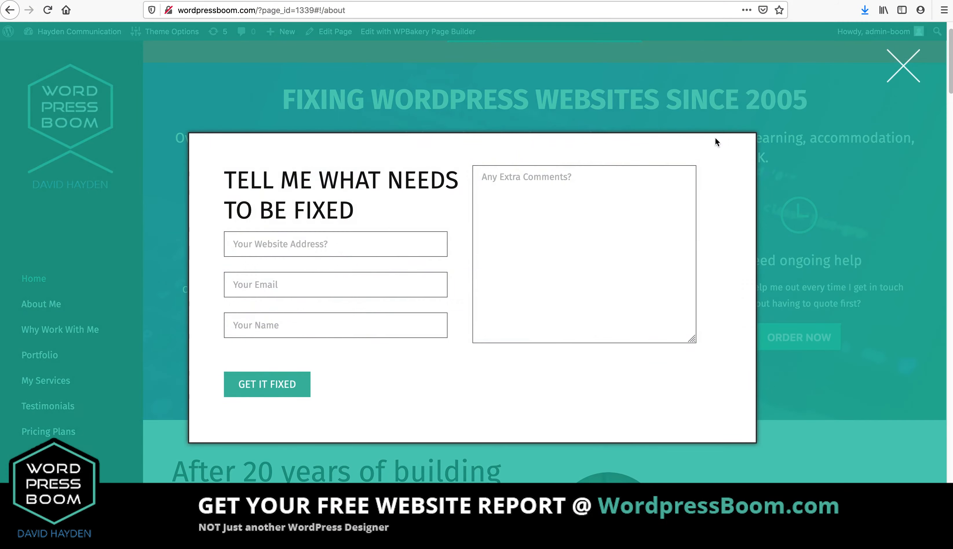
left_click(906, 67)
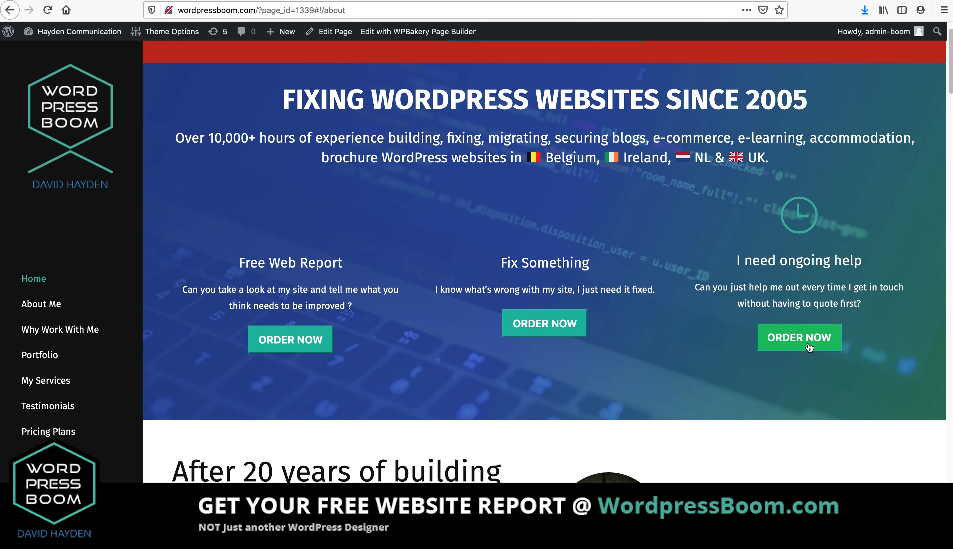
left_click(808, 347)
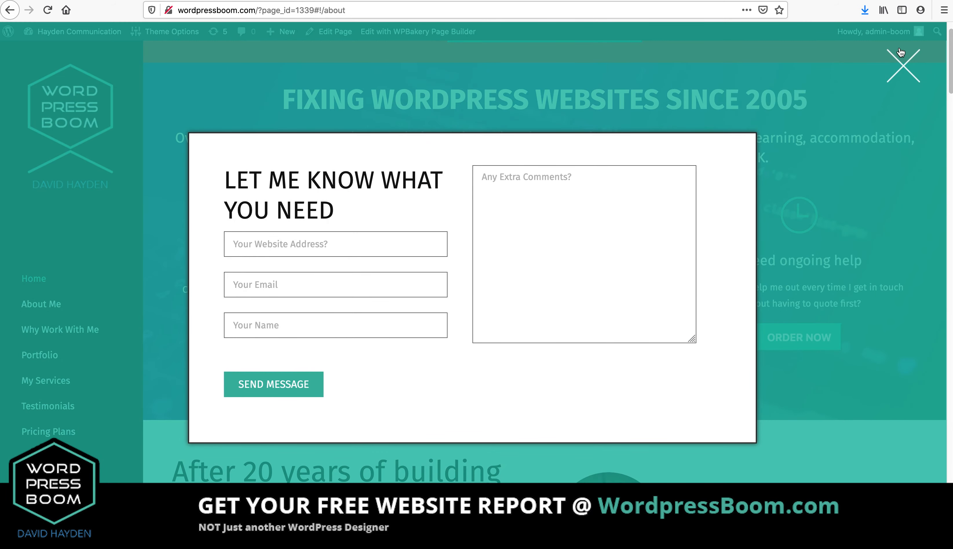
left_click(904, 66)
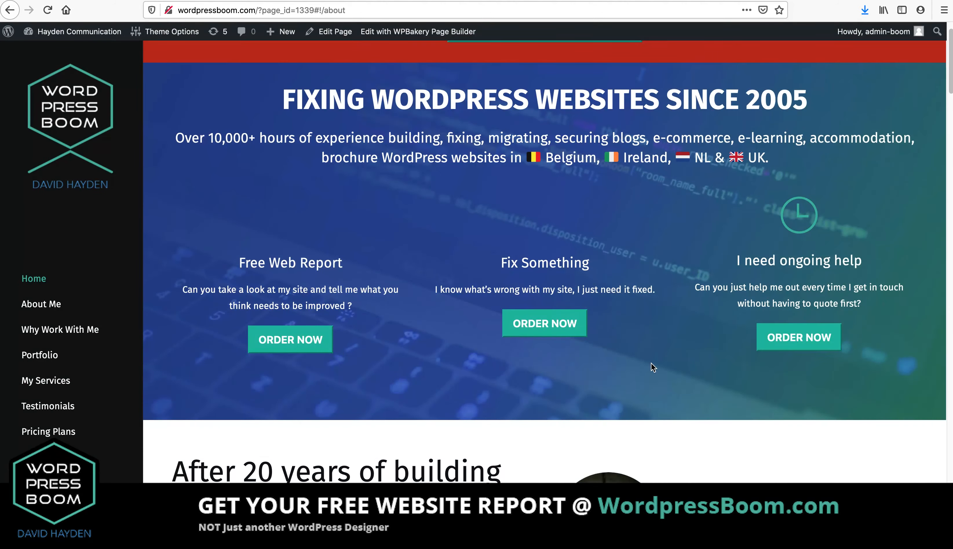
scroll(652, 363, "down", 10)
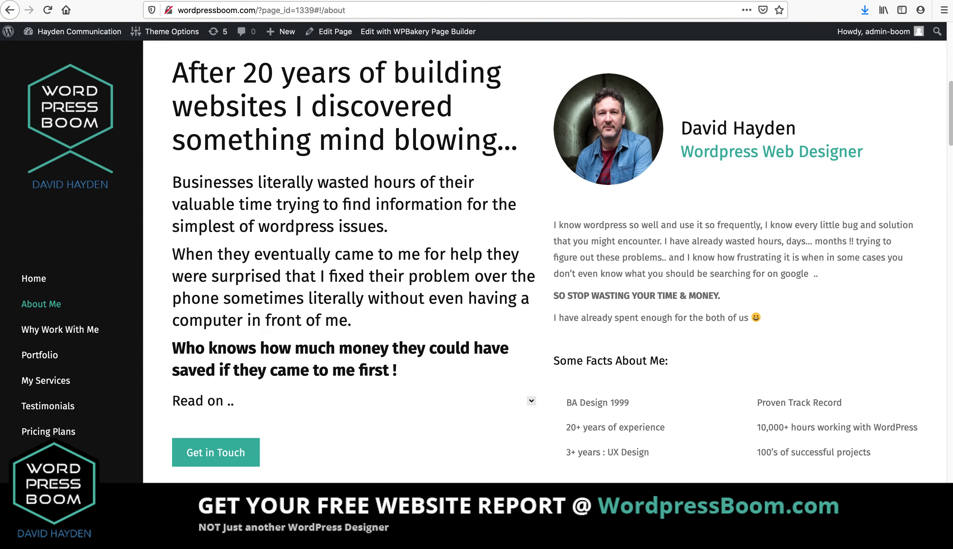
scroll(357, 370, "down", 15)
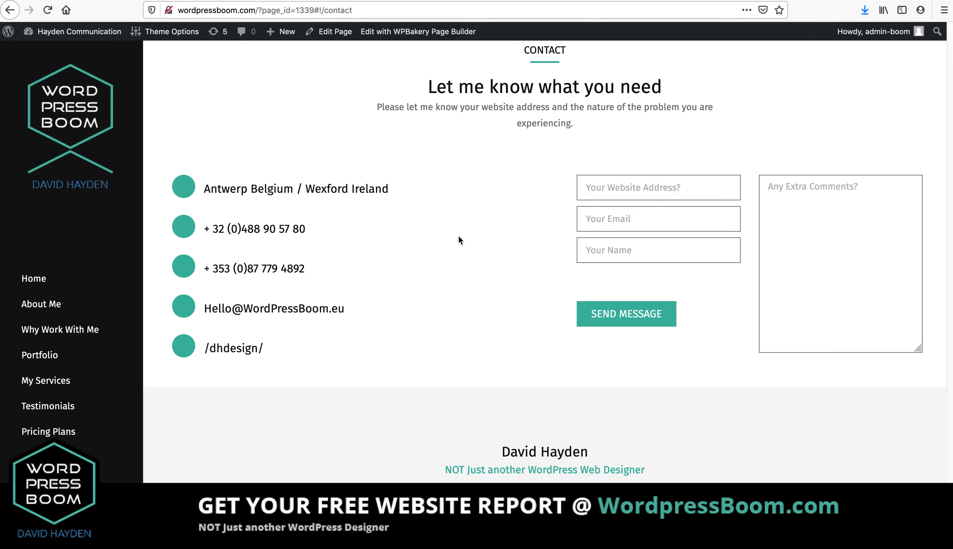
scroll(459, 238, "up", 20)
scroll(458, 235, "up", 10)
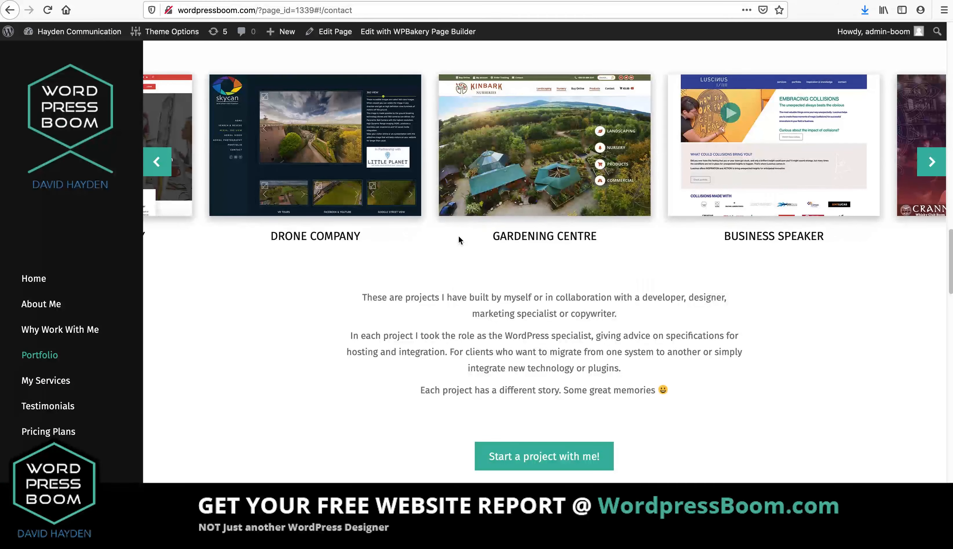
left_click_drag(952, 202, 952, 160)
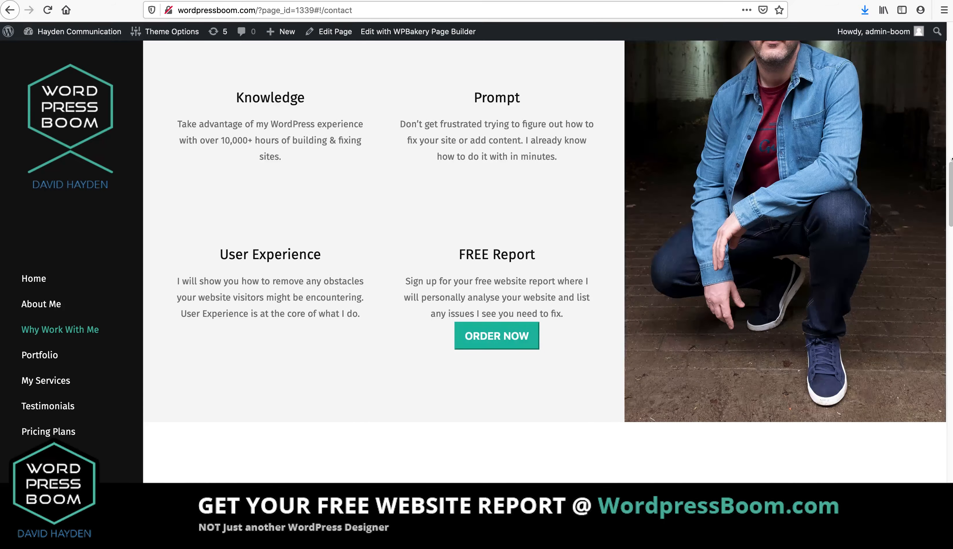
scroll(660, 245, "up", 15)
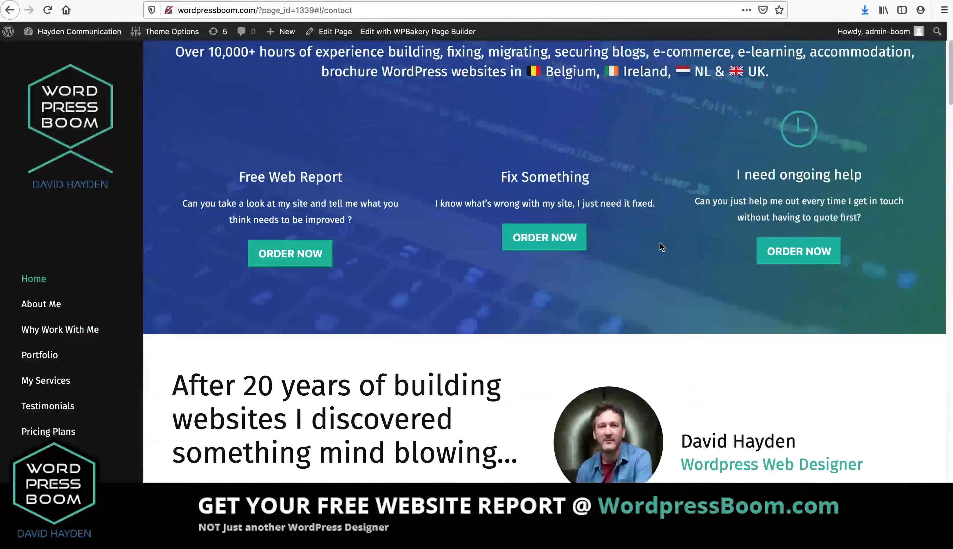
scroll(661, 246, "down", 5)
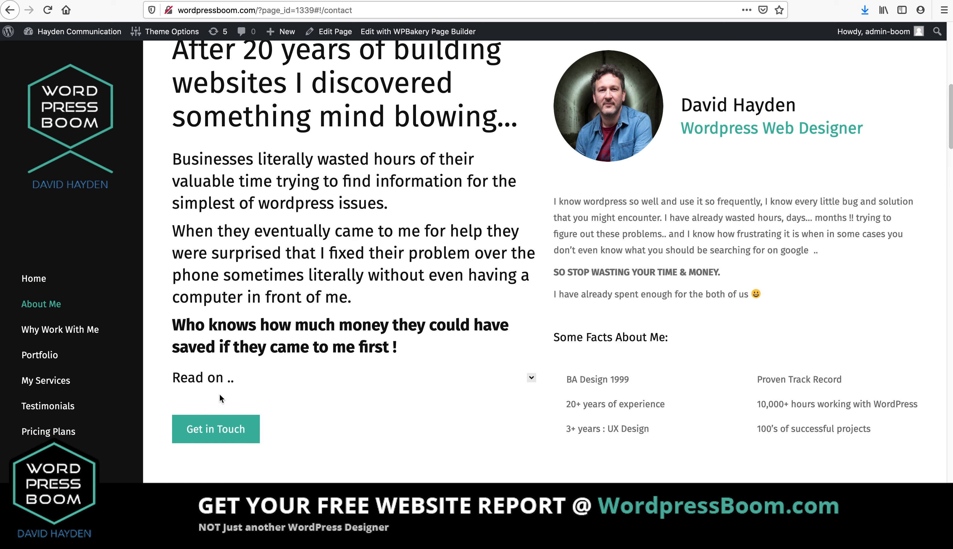
left_click(222, 381)
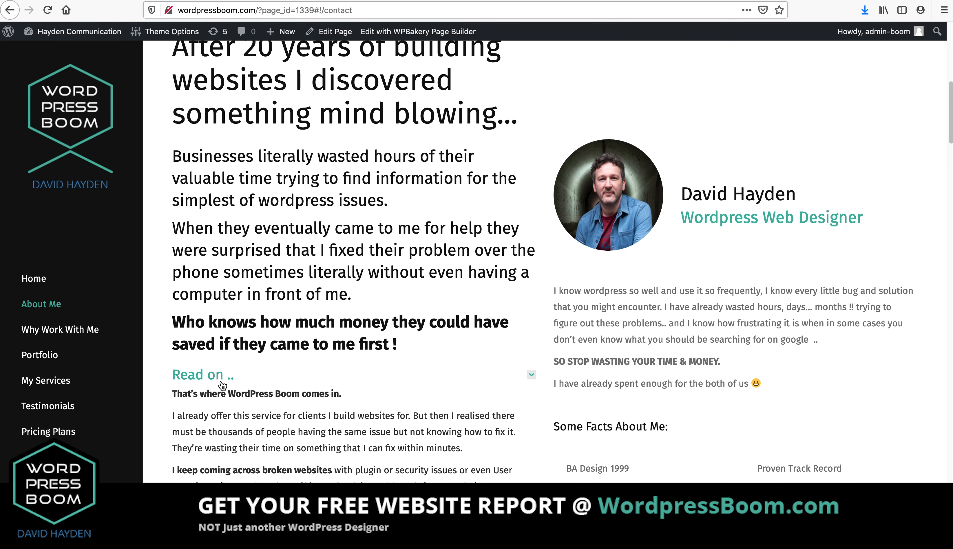
left_click(222, 382)
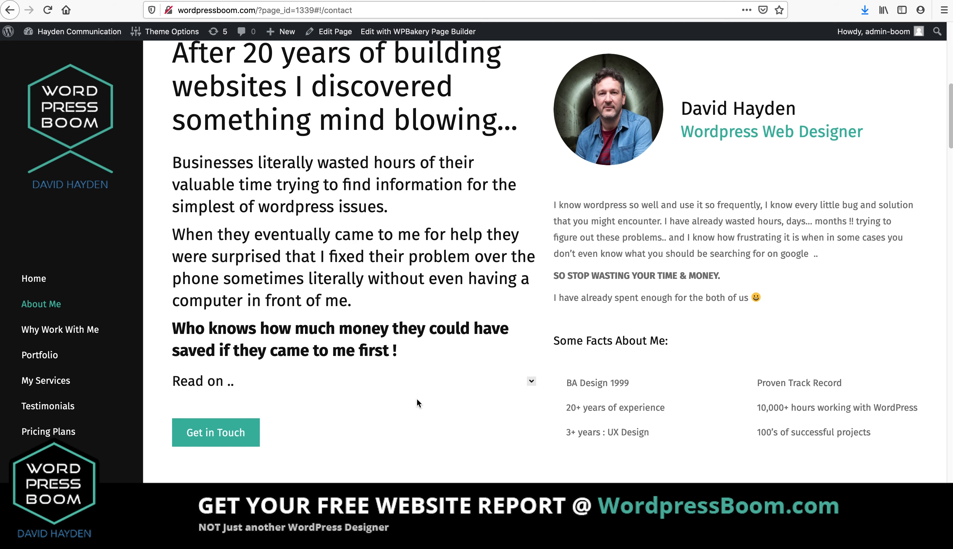
scroll(417, 397, "up", 10)
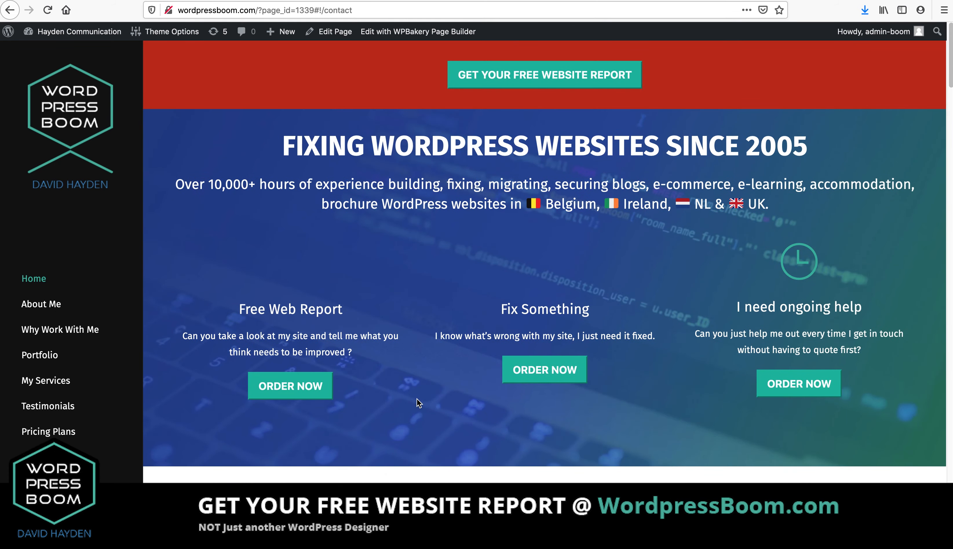